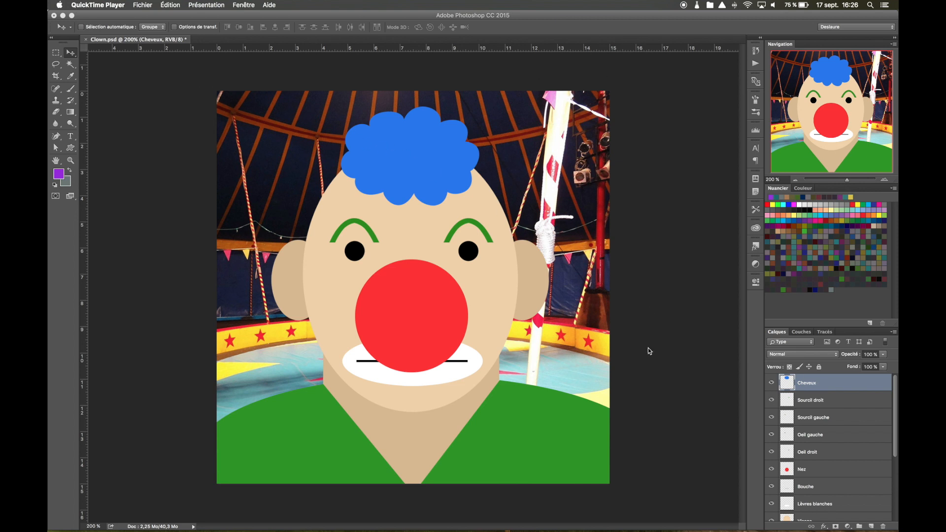
# Select the Nez layer and switch its visibility off and on to check what it contains
pyautogui.scroll(-5, 804, 402)
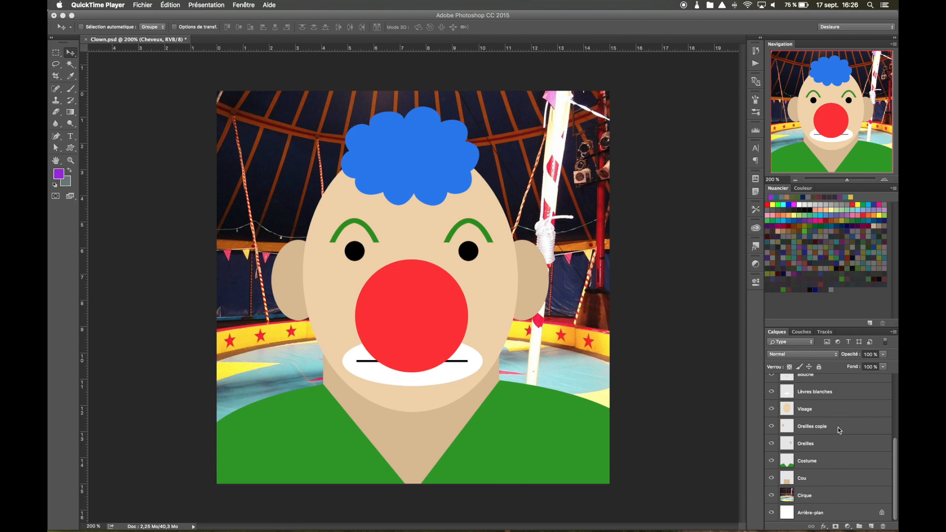
pyautogui.scroll(5, 825, 411)
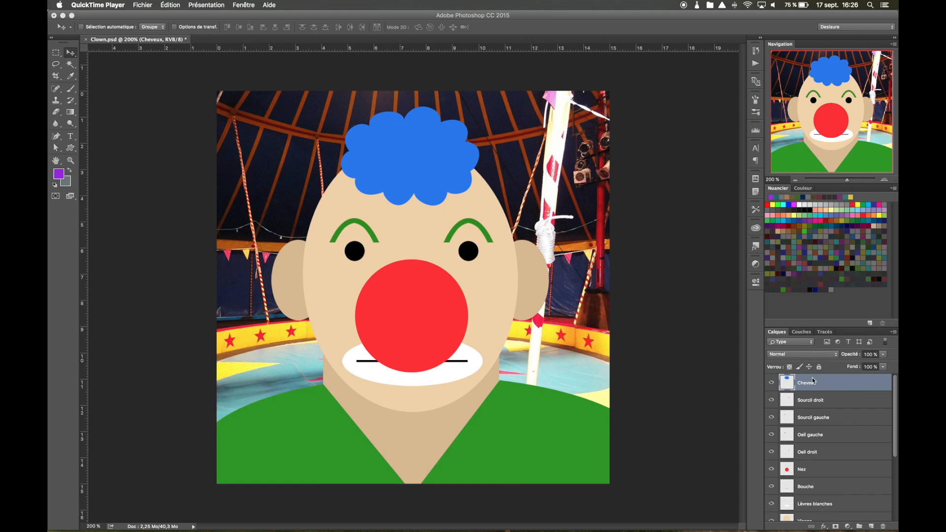
pyautogui.scroll(-3, 852, 461)
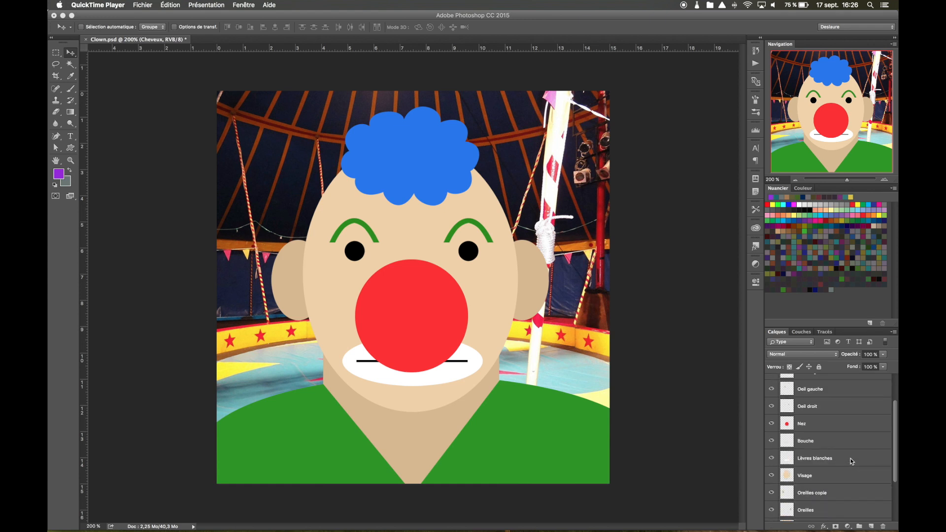
pyautogui.click(820, 425)
pyautogui.click(808, 431)
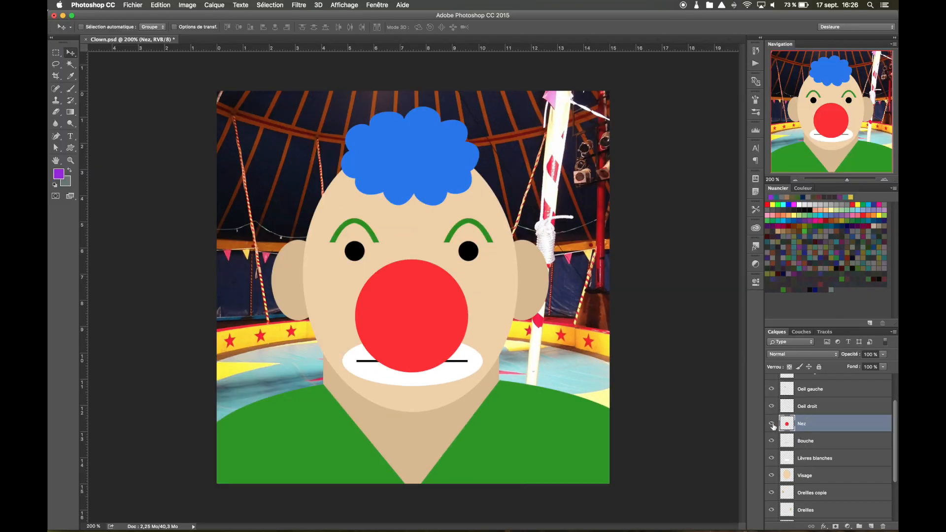
pyautogui.click(771, 424)
pyautogui.click(772, 424)
pyautogui.click(771, 424)
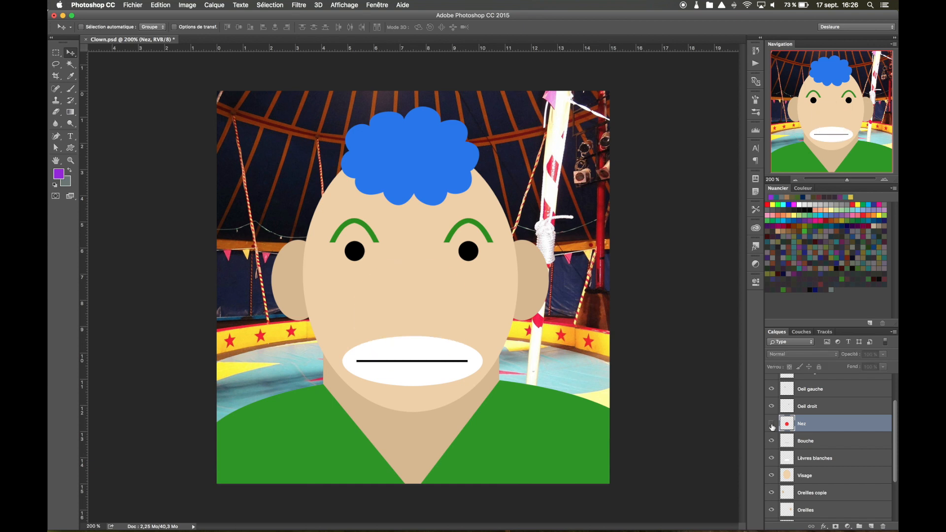
pyautogui.click(772, 424)
pyautogui.click(772, 424)
pyautogui.click(771, 424)
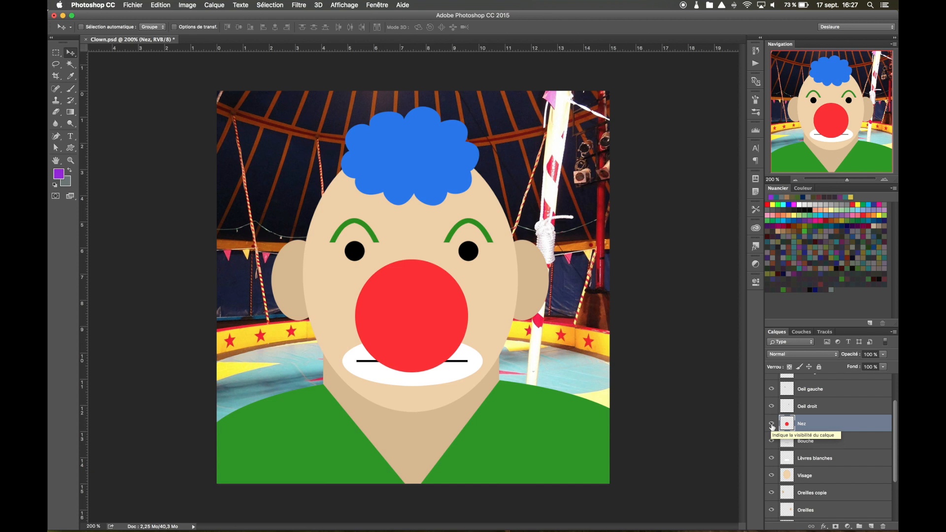
# Hide and show the Oeil droit and Oeil gauche layers to check which eye each one contains
pyautogui.click(772, 407)
pyautogui.click(771, 407)
pyautogui.click(813, 407)
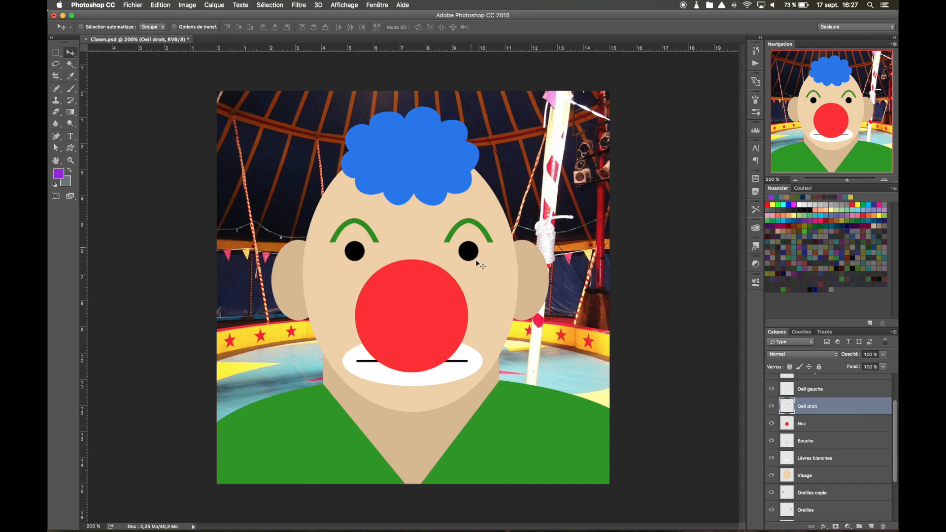
pyautogui.click(772, 407)
pyautogui.click(772, 407)
pyautogui.click(771, 407)
pyautogui.click(772, 407)
pyautogui.click(772, 389)
pyautogui.click(771, 389)
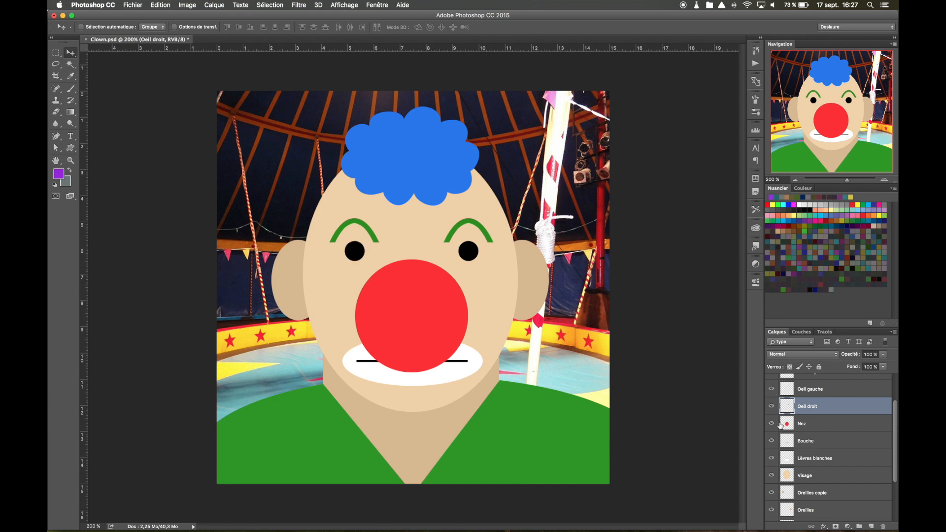
# Try different opacities on the Nez layer, including 50% and 12%, and finish at 49%
pyautogui.click(820, 426)
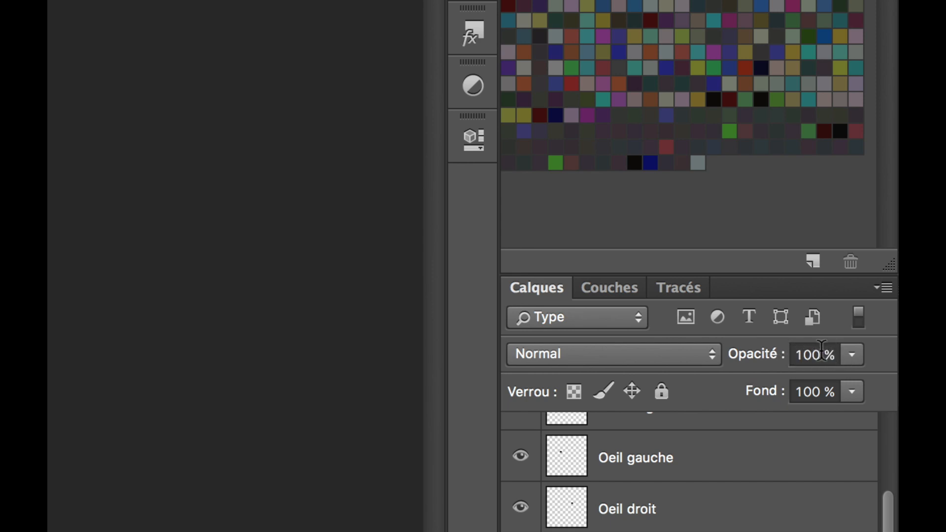
pyautogui.click(778, 355)
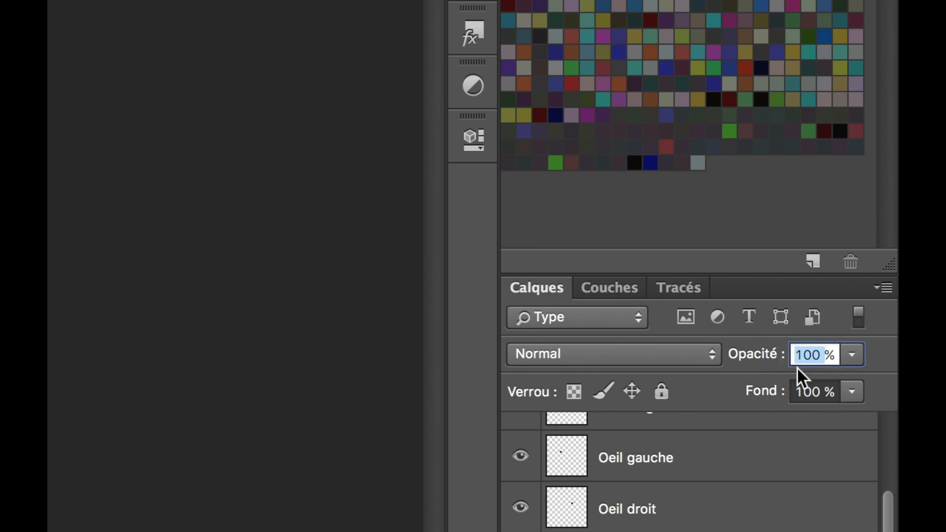
pyautogui.write('50')
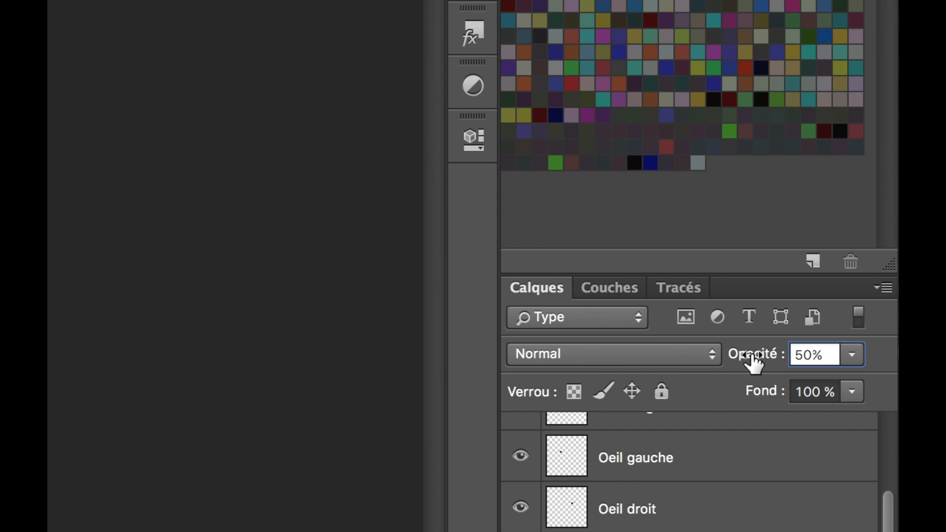
pyautogui.moveTo(752, 361)
pyautogui.mouseDown()
pyautogui.moveTo(767, 362)
pyautogui.moveTo(714, 360)
pyautogui.moveTo(813, 359)
pyautogui.moveTo(688, 361)
pyautogui.moveTo(856, 353)
pyautogui.moveTo(737, 365)
pyautogui.mouseUp()
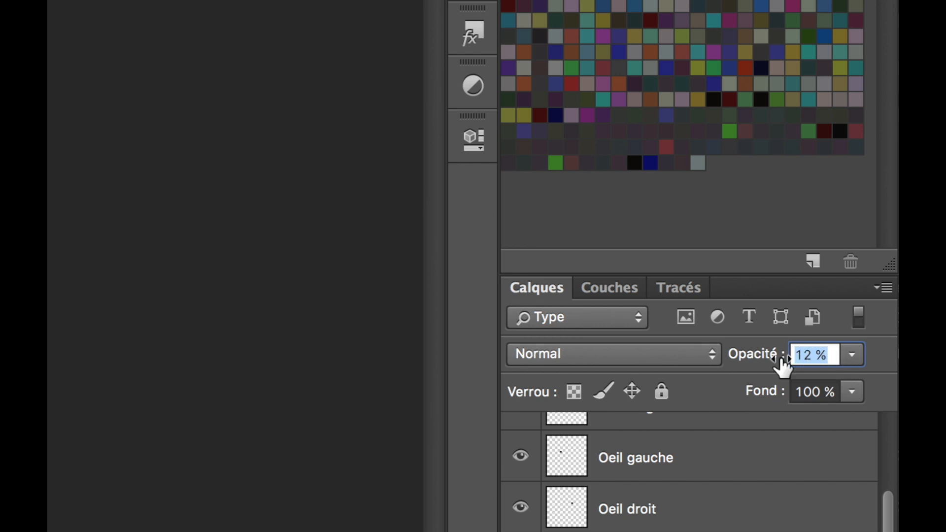
pyautogui.moveTo(762, 359); pyautogui.dragTo(891, 359)
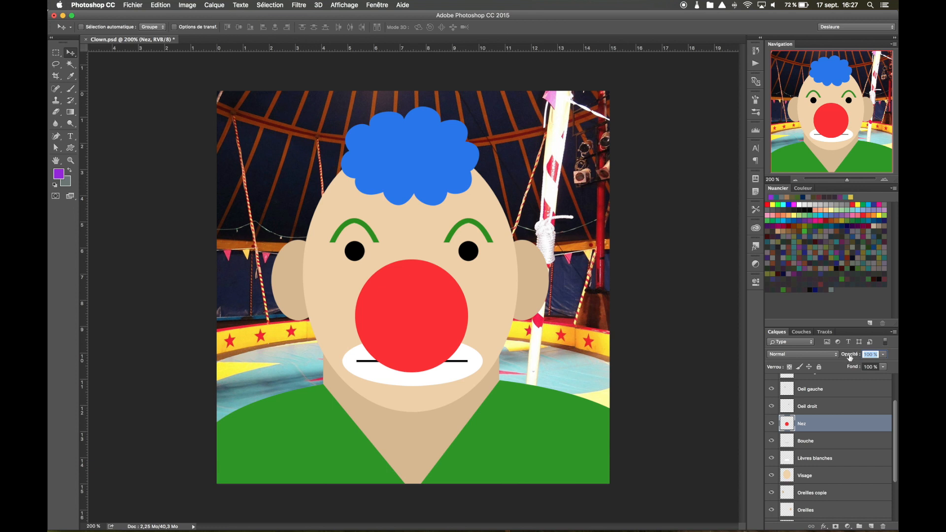
pyautogui.moveTo(850, 356); pyautogui.dragTo(838, 356)
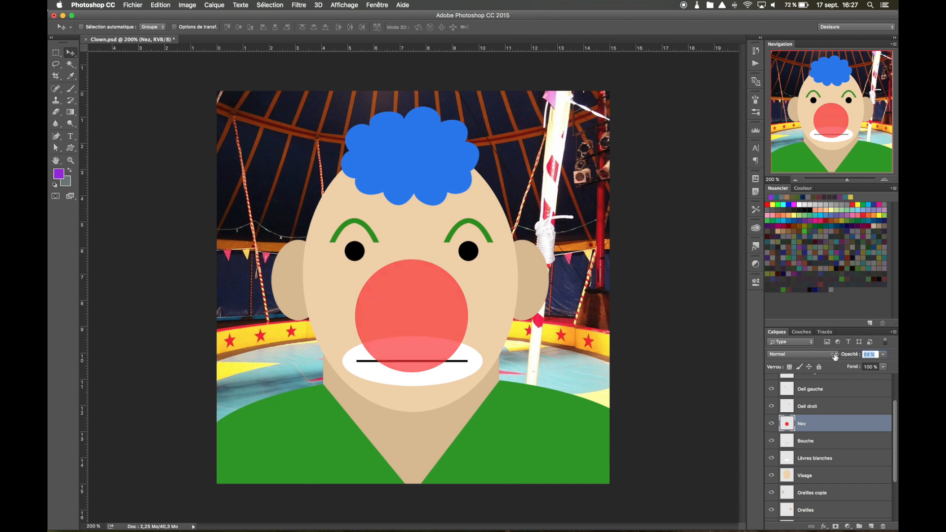
pyautogui.moveTo(830, 357); pyautogui.dragTo(829, 357)
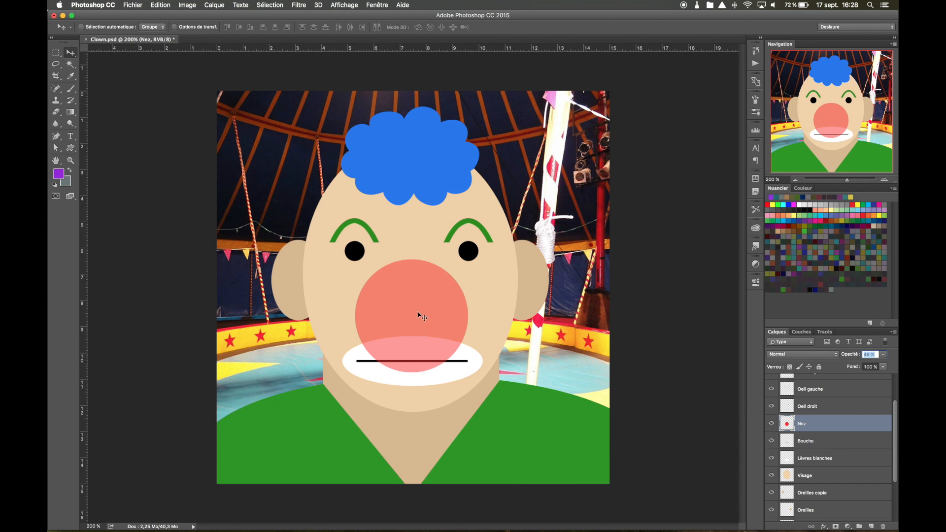
# Move the nose over the clown's ear on the image's left side and return it to mid-face, slightly above its original position
pyautogui.moveTo(408, 308); pyautogui.dragTo(276, 263)
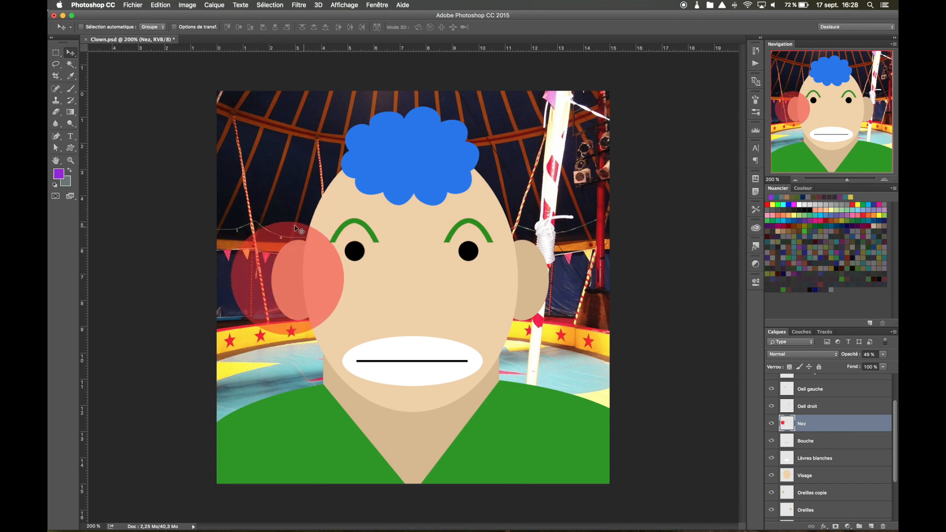
pyautogui.moveTo(282, 302); pyautogui.dragTo(408, 318)
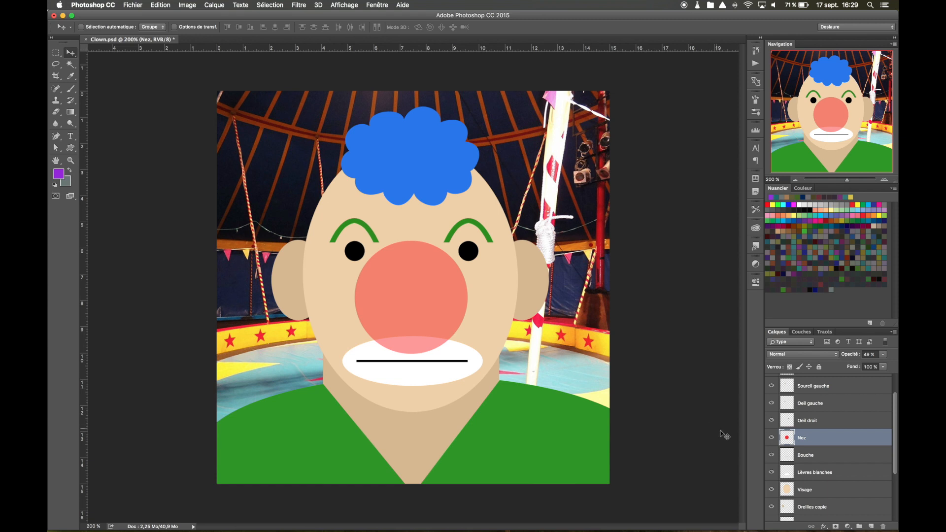
# Add three new empty layers directly above the Visage layer
pyautogui.moveTo(852, 530)
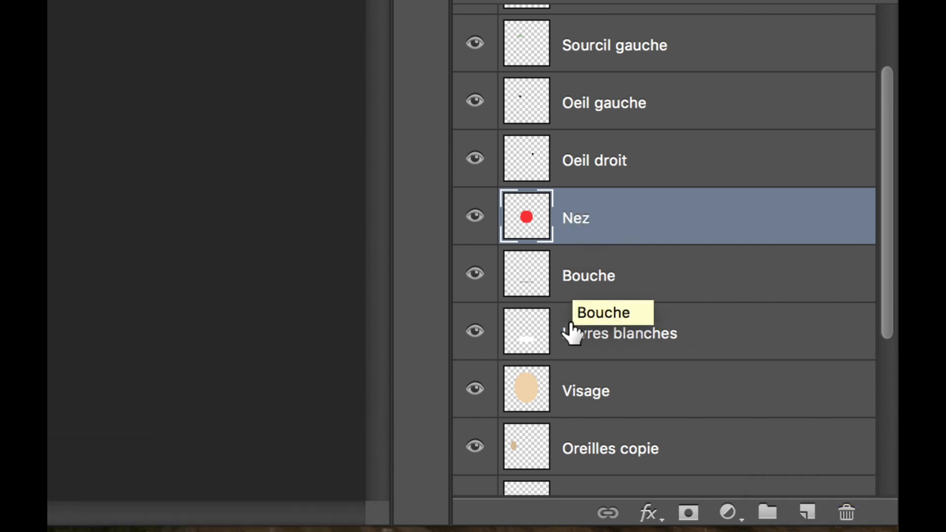
pyautogui.click(574, 402)
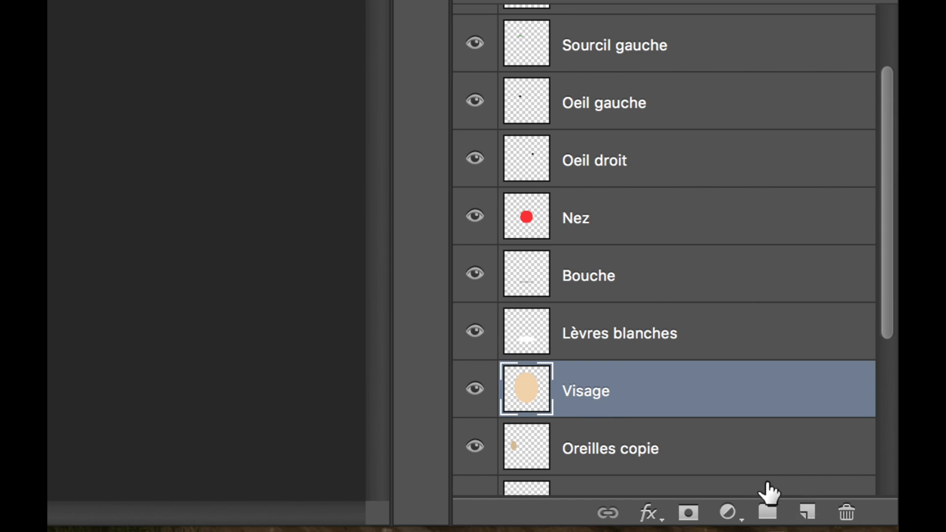
pyautogui.click(809, 512)
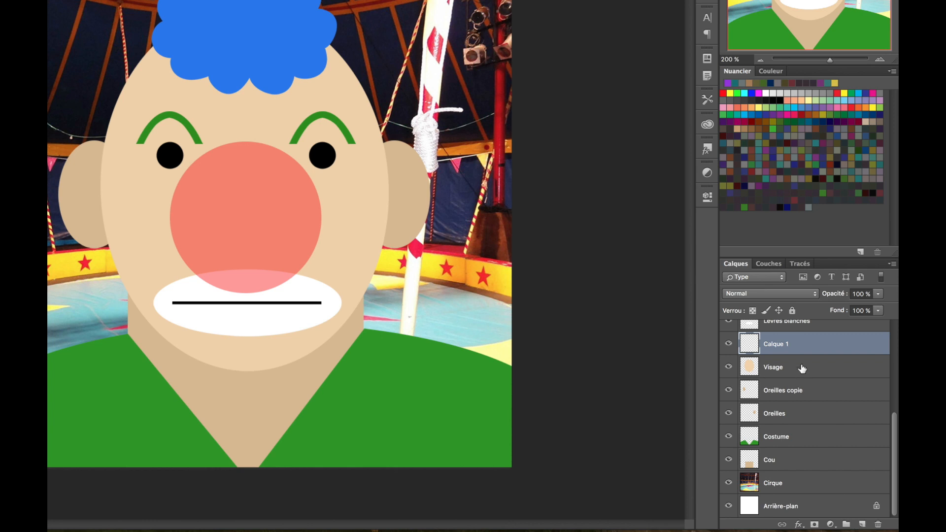
pyautogui.click(863, 526)
pyautogui.click(863, 525)
pyautogui.scroll(2, 826, 475)
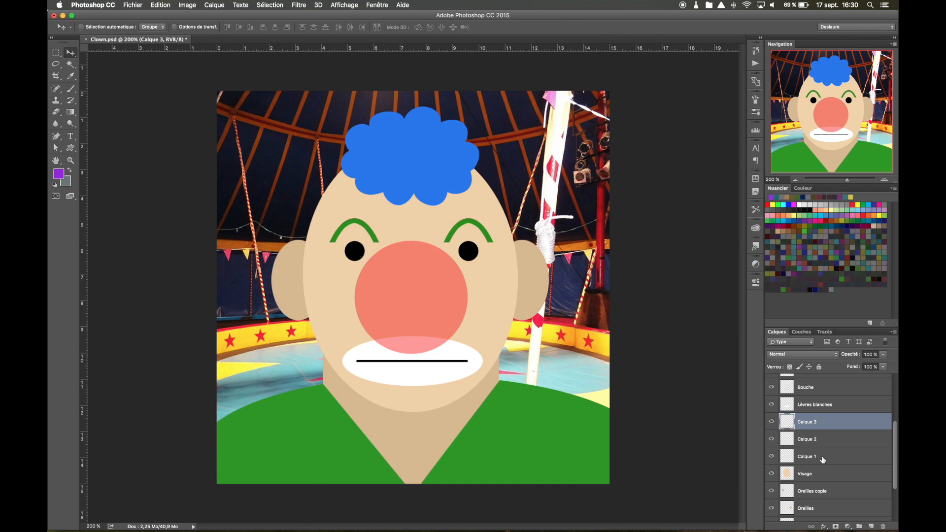
# Paint a purple brush zigzag across the face on Calque 3 and another one on Calque 2
pyautogui.click(72, 89)
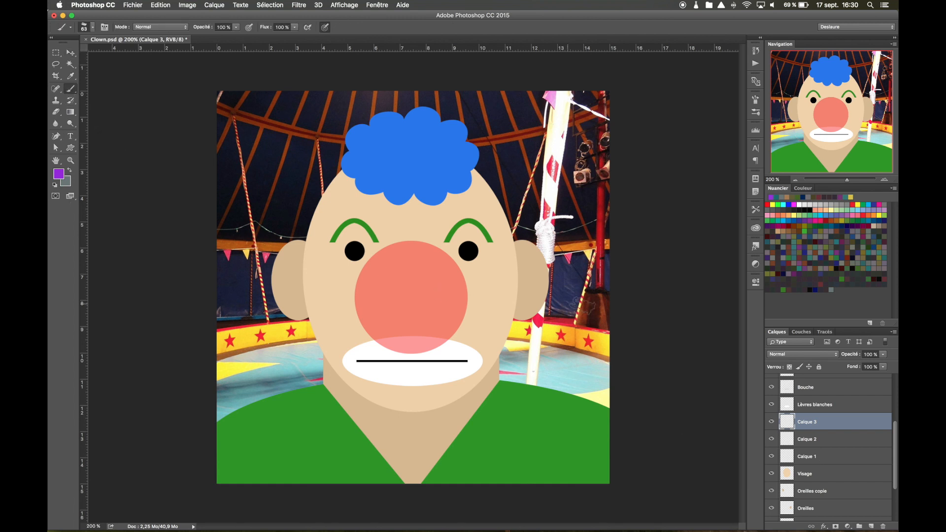
pyautogui.moveTo(503, 185); pyautogui.dragTo(424, 270)
pyautogui.moveTo(403, 307)
pyautogui.mouseDown()
pyautogui.moveTo(498, 266)
pyautogui.moveTo(520, 362)
pyautogui.mouseUp()
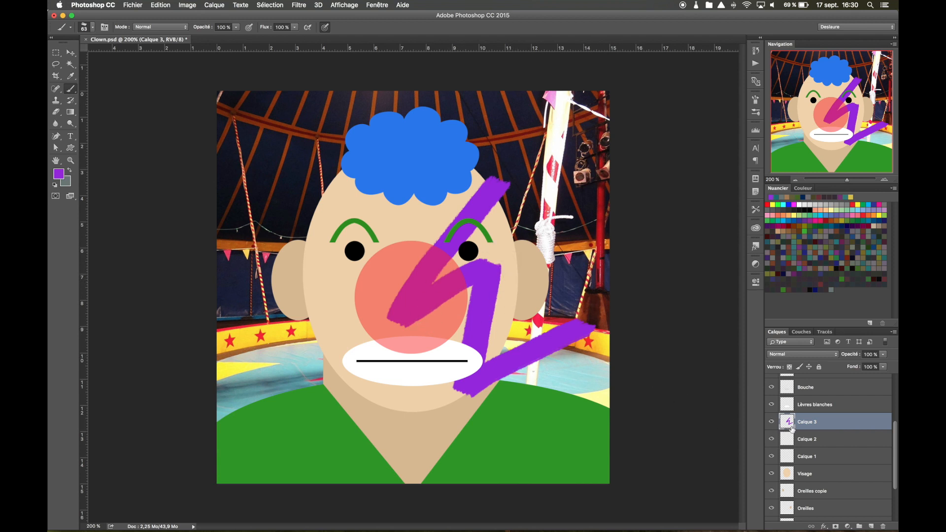
pyautogui.click(810, 442)
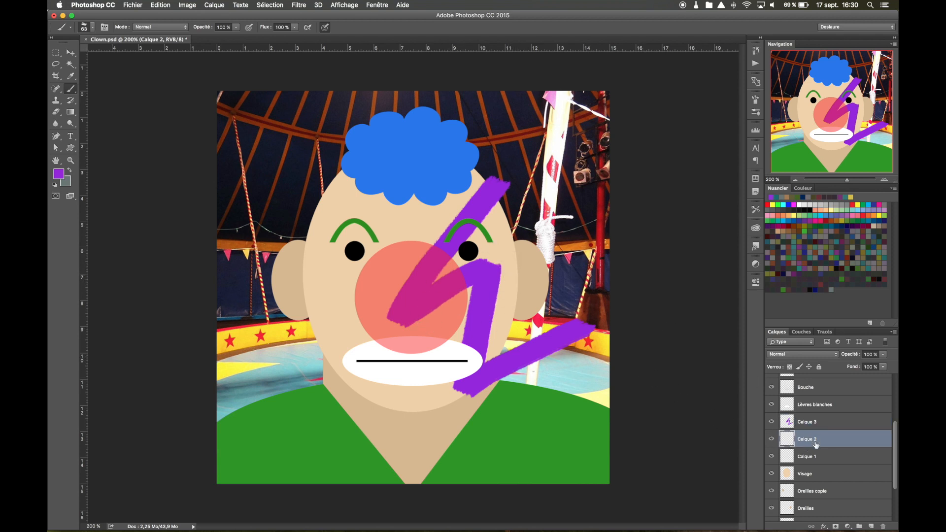
pyautogui.moveTo(285, 142)
pyautogui.mouseDown()
pyautogui.moveTo(468, 232)
pyautogui.moveTo(527, 335)
pyautogui.mouseUp()
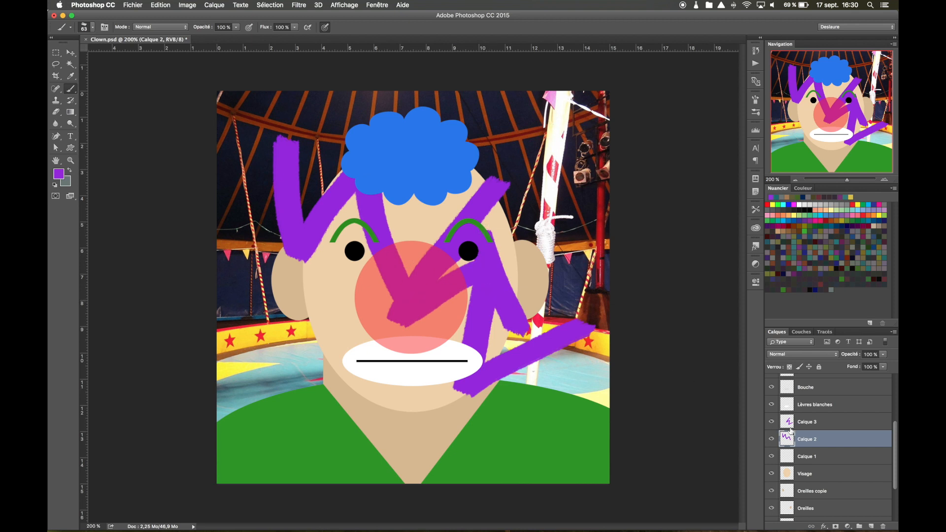
# Toggle the visibility of Calque 2 and Calque 3 to check which purple stroke each one holds
pyautogui.click(771, 439)
pyautogui.click(771, 440)
pyautogui.click(771, 440)
pyautogui.click(771, 440)
pyautogui.click(771, 422)
pyautogui.click(771, 422)
pyautogui.click(772, 422)
pyautogui.click(771, 423)
# Select Calque 3, Calque 2 and Calque 1 together and delete them
pyautogui.click(805, 428)
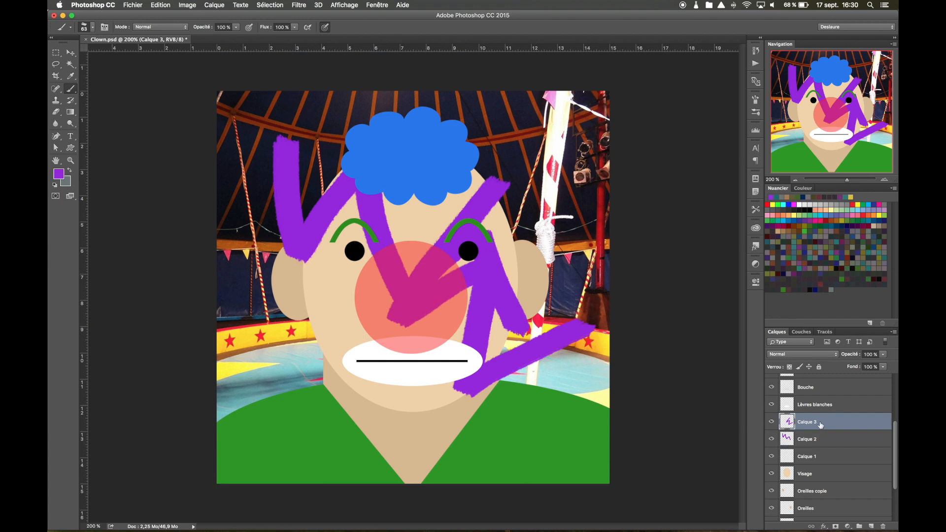
pyautogui.rightClick(824, 459)
pyautogui.click(840, 428)
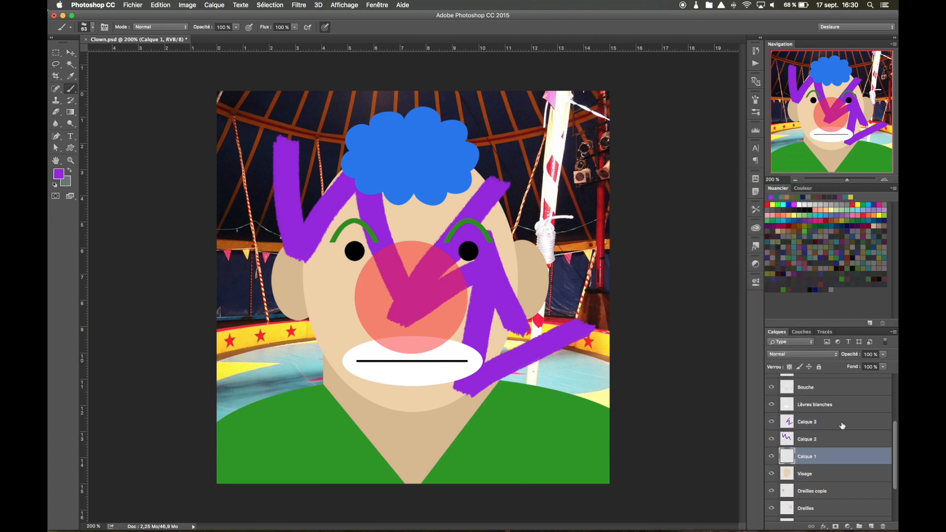
pyautogui.click(842, 424)
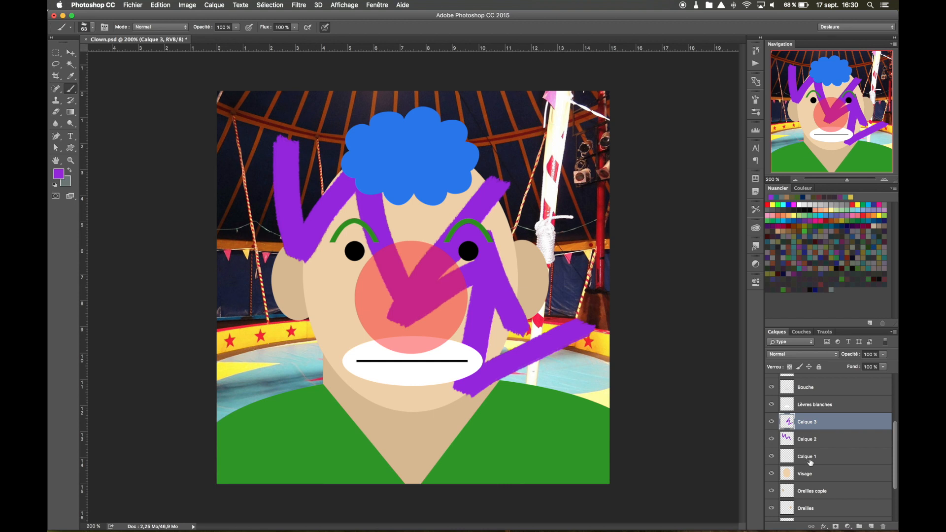
pyautogui.keyDown('shift'); pyautogui.click(831, 440); pyautogui.keyUp('shift')
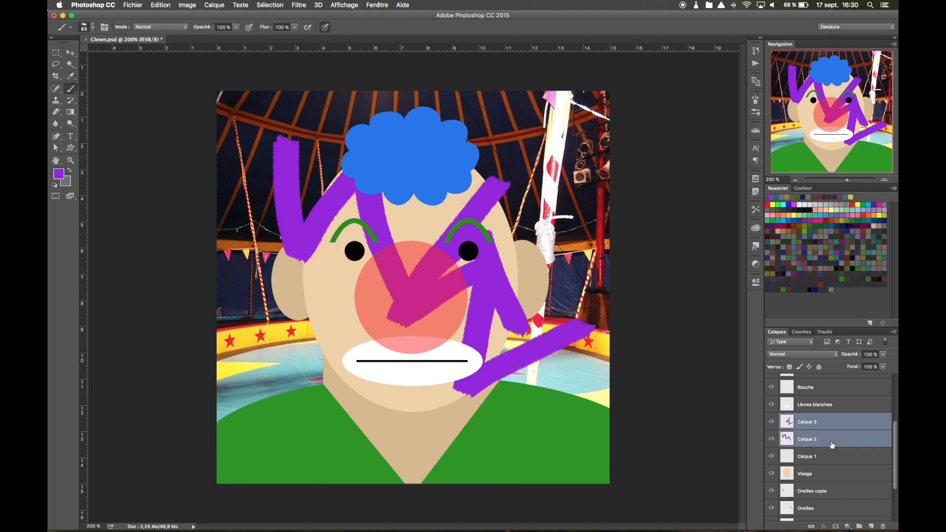
pyautogui.keyDown('shift'); pyautogui.click(832, 459); pyautogui.keyUp('shift')
pyautogui.click(835, 427)
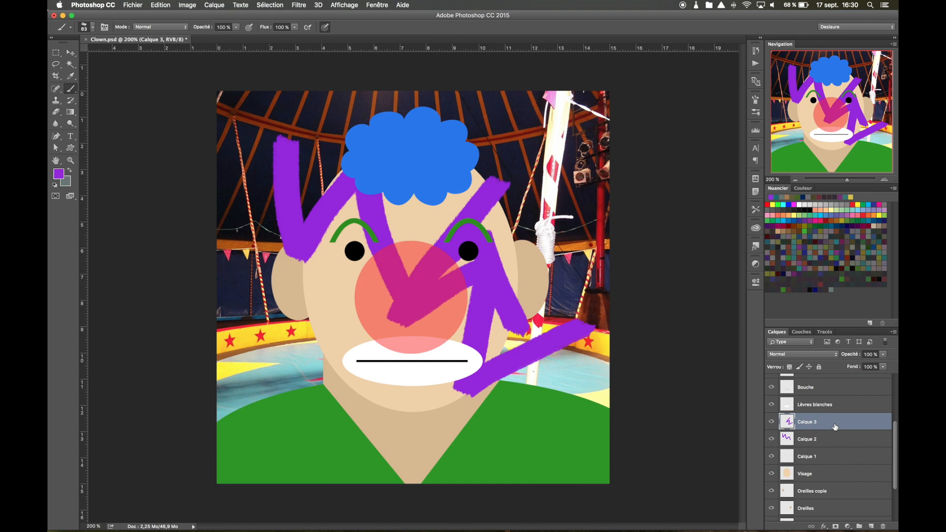
pyautogui.keyDown('shift'); pyautogui.click(832, 458); pyautogui.keyUp('shift')
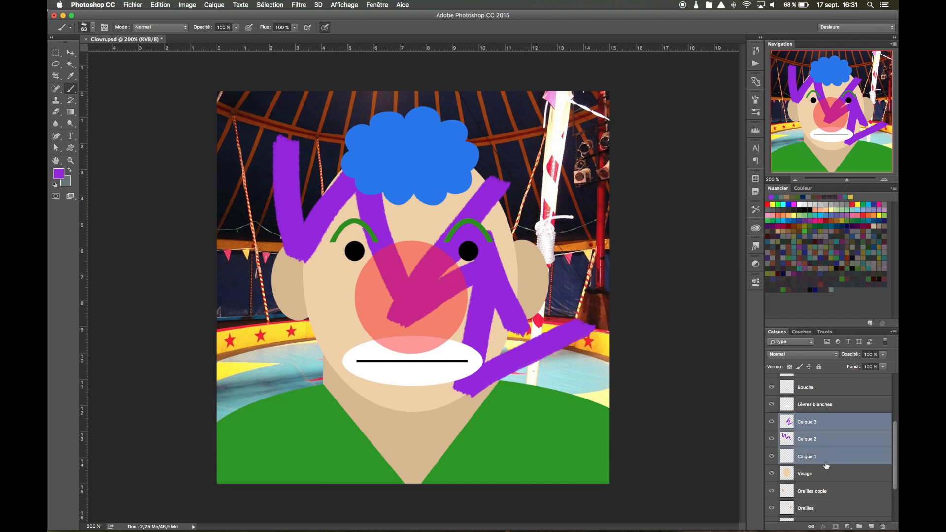
pyautogui.moveTo(834, 423)
pyautogui.mouseDown()
pyautogui.moveTo(848, 492)
pyautogui.moveTo(883, 525)
pyautogui.mouseUp()
# Set the Nez layer's opacity back to 100%
pyautogui.click(809, 438)
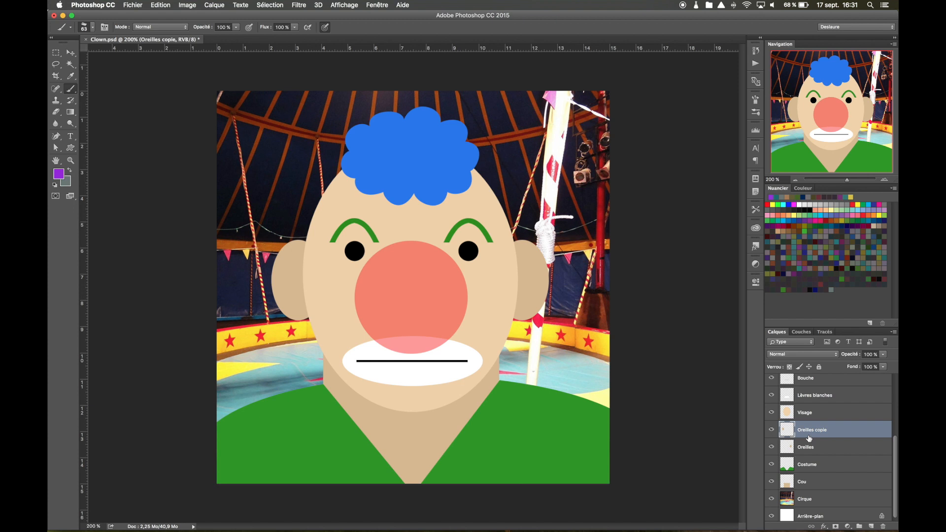
pyautogui.scroll(4, 808, 438)
pyautogui.click(804, 441)
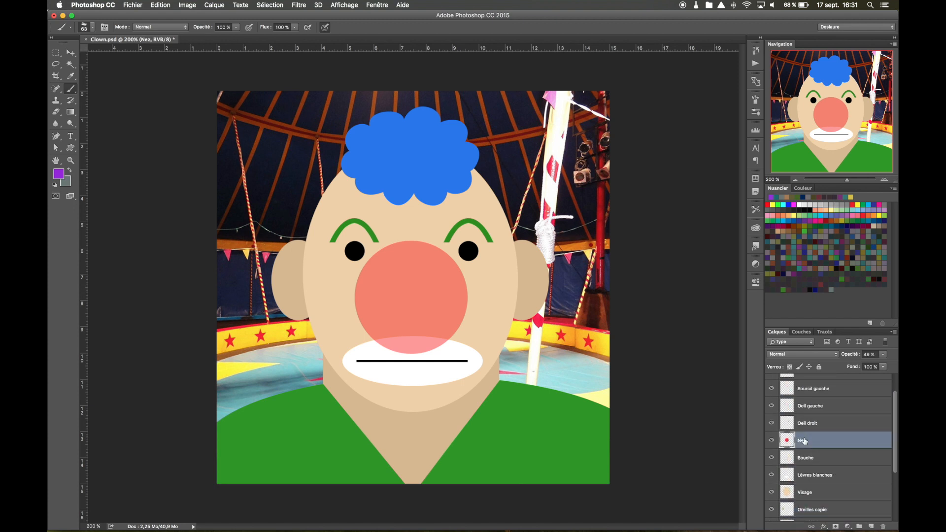
pyautogui.click(884, 356)
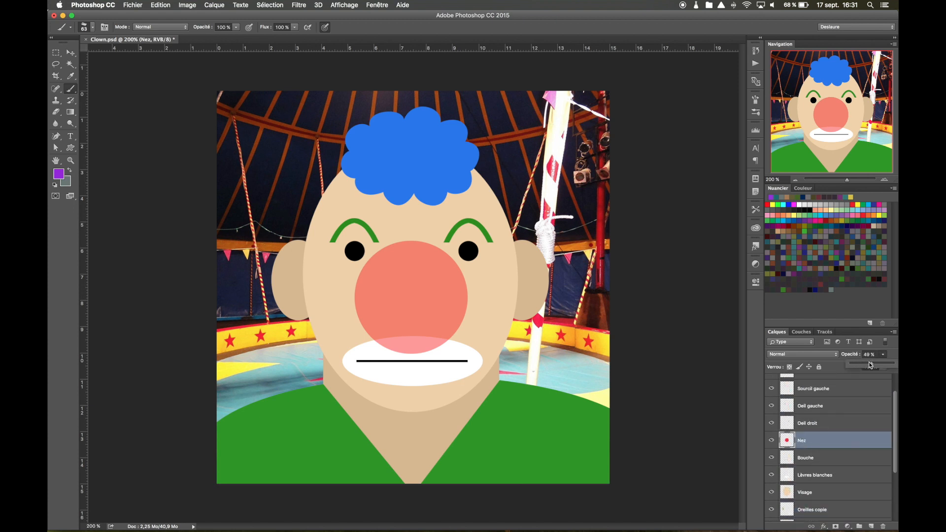
pyautogui.moveTo(870, 364); pyautogui.dragTo(893, 363)
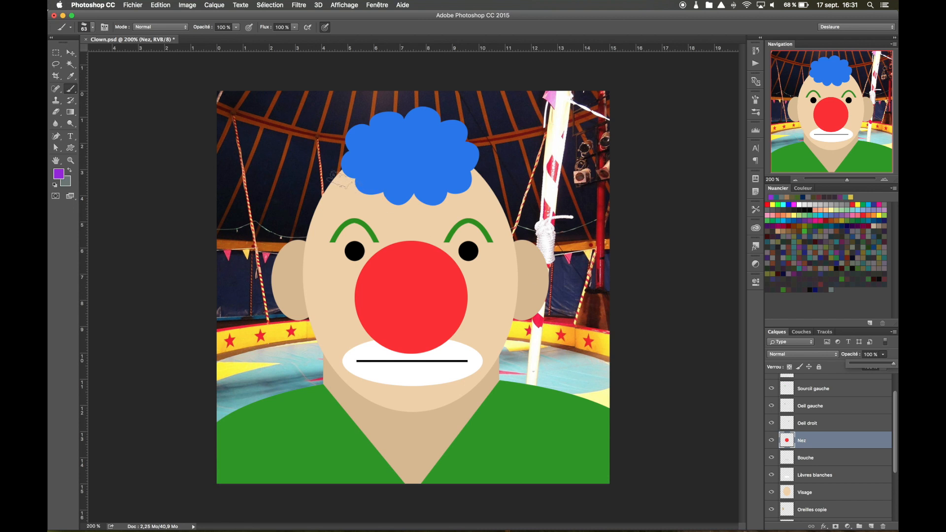
# Activate the Move tool with transform controls shown around the Nez layer
pyautogui.click(71, 56)
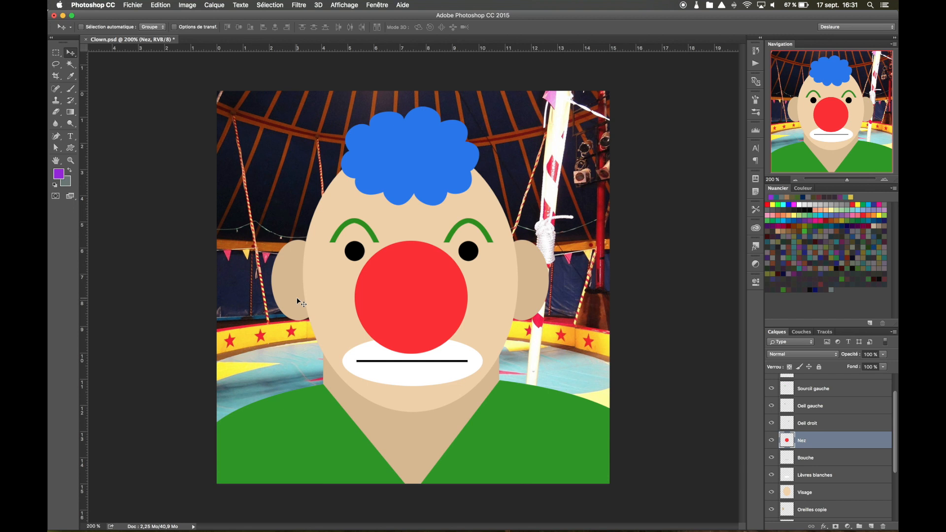
pyautogui.click(159, 5)
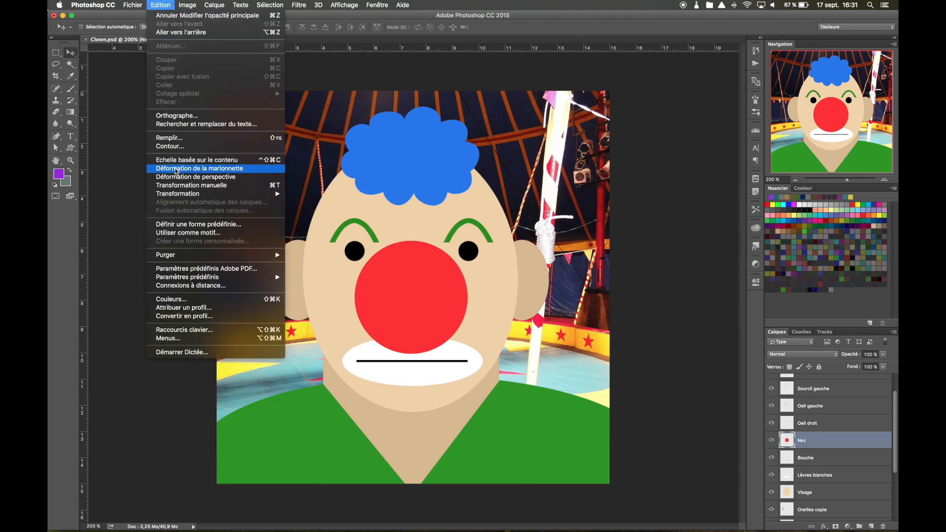
pyautogui.click(121, 164)
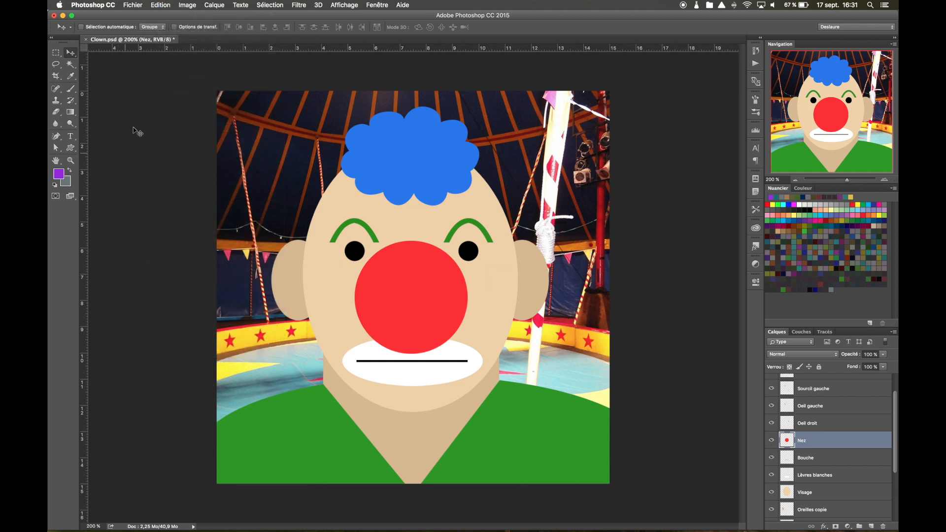
pyautogui.click(174, 28)
pyautogui.click(884, 180)
pyautogui.click(884, 179)
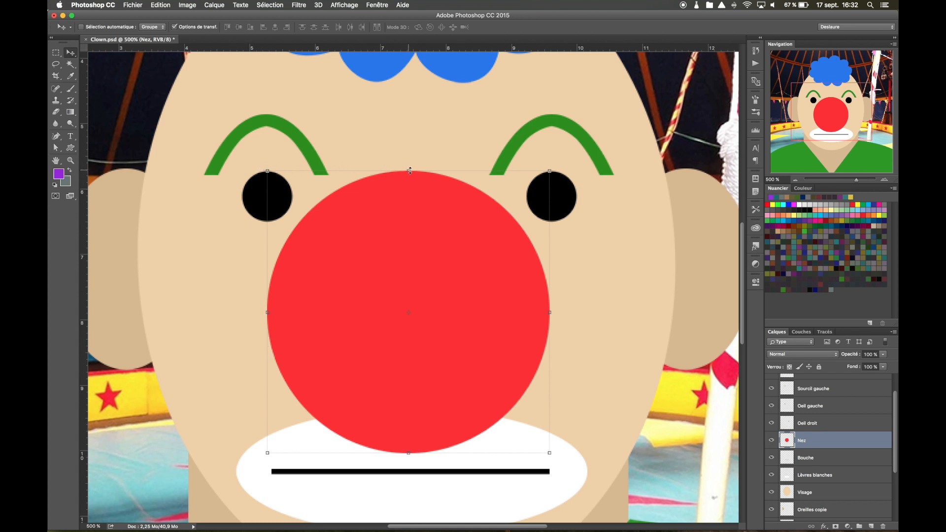
# Squash the nose into a narrow vertical ellipse about 37% wide and 86% high, apply the transformation, and move it slightly lower
pyautogui.moveTo(407, 169); pyautogui.dragTo(409, 230)
pyautogui.moveTo(548, 341); pyautogui.dragTo(498, 340)
pyautogui.moveTo(497, 230); pyautogui.dragTo(552, 205)
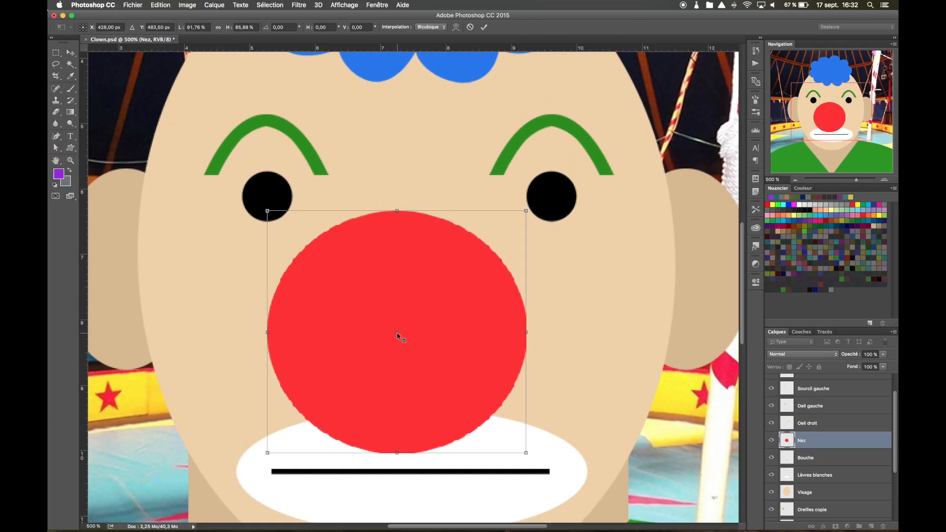
pyautogui.moveTo(526, 333); pyautogui.dragTo(446, 272)
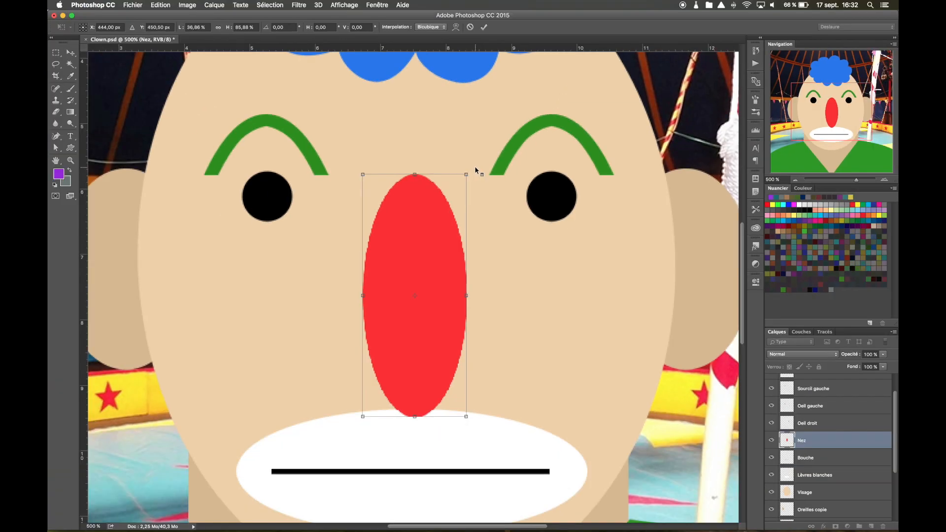
pyautogui.moveTo(474, 166); pyautogui.dragTo(386, 374)
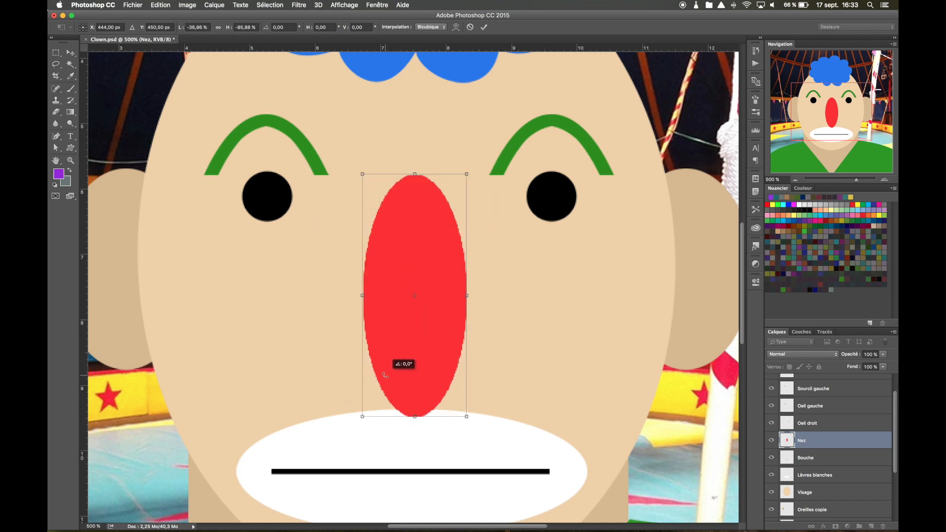
pyautogui.moveTo(385, 375)
pyautogui.mouseDown()
pyautogui.moveTo(411, 368)
pyautogui.moveTo(451, 206)
pyautogui.moveTo(442, 197)
pyautogui.moveTo(453, 200)
pyautogui.moveTo(472, 246)
pyautogui.moveTo(448, 382)
pyautogui.moveTo(385, 384)
pyautogui.mouseUp()
pyautogui.press('Return')
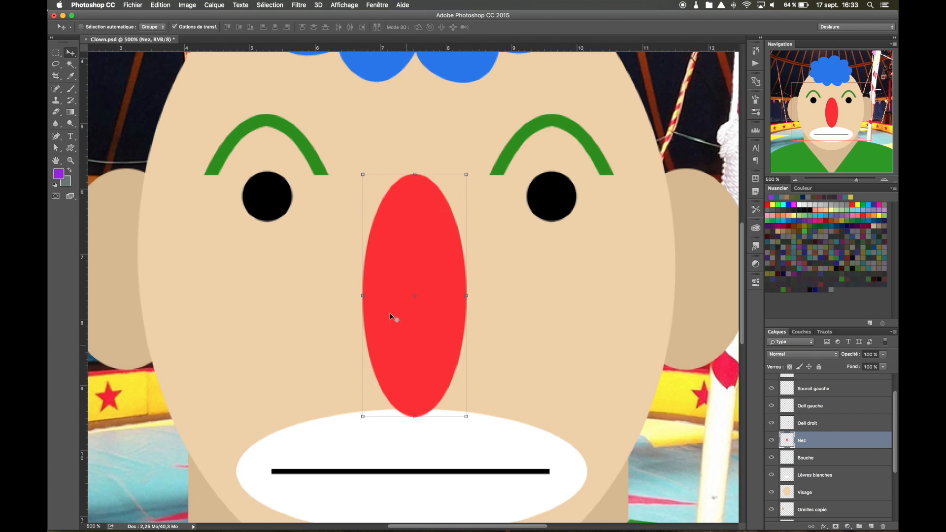
pyautogui.moveTo(428, 249); pyautogui.dragTo(428, 219)
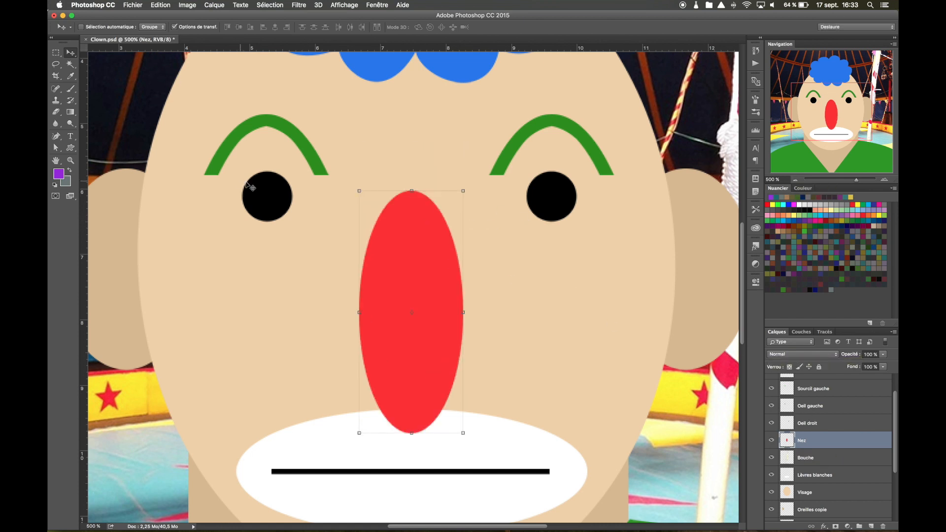
# Select the Oeil gauche layer, move that eye horizontally toward the nose, and nudge it back to its place under the eyebrow
pyautogui.click(828, 423)
pyautogui.click(821, 406)
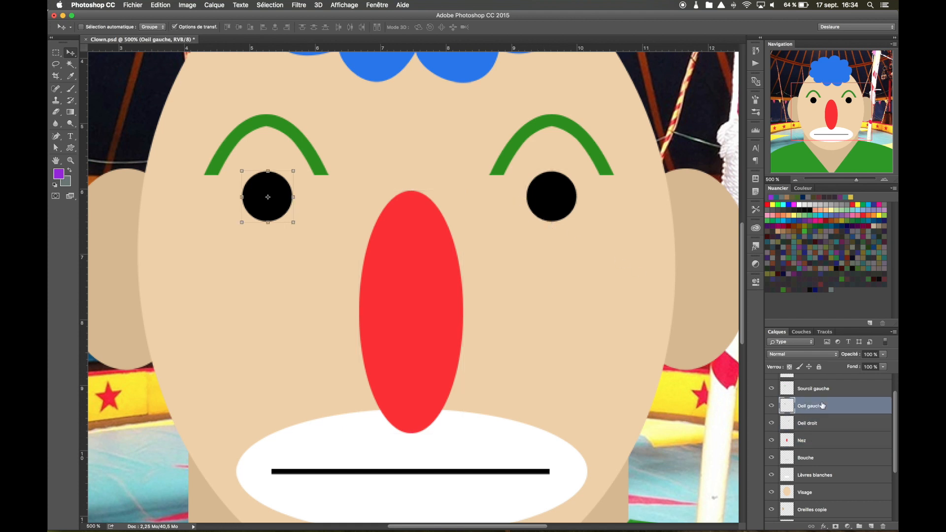
pyautogui.moveTo(272, 186); pyautogui.dragTo(305, 186)
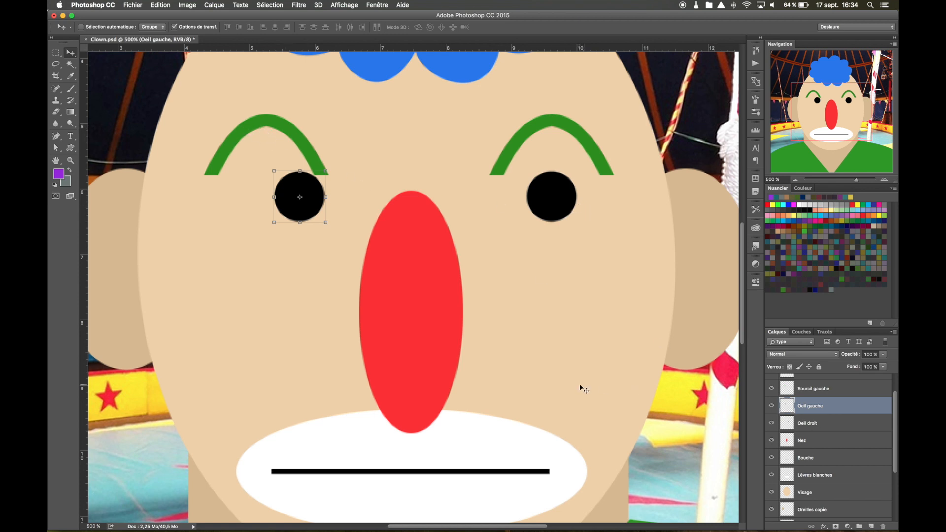
pyautogui.hotkey('shift', 'Left')
pyautogui.press('Left')
pyautogui.press('Left')
pyautogui.press('Left')
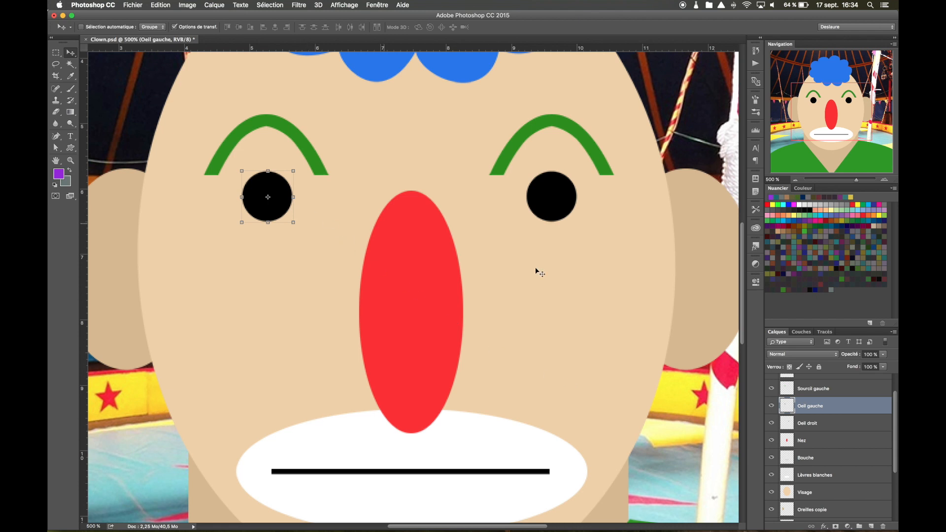
# Select the Sourcil gauche and Oeil gauche layers together and try moving them as a pair
pyautogui.scroll(2, 865, 427)
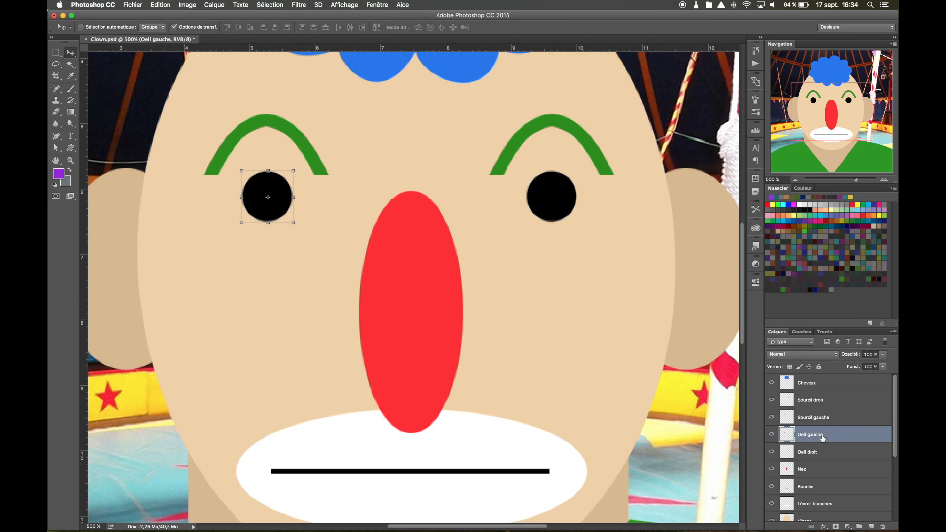
pyautogui.keyDown('super'); pyautogui.click(834, 422); pyautogui.keyUp('super')
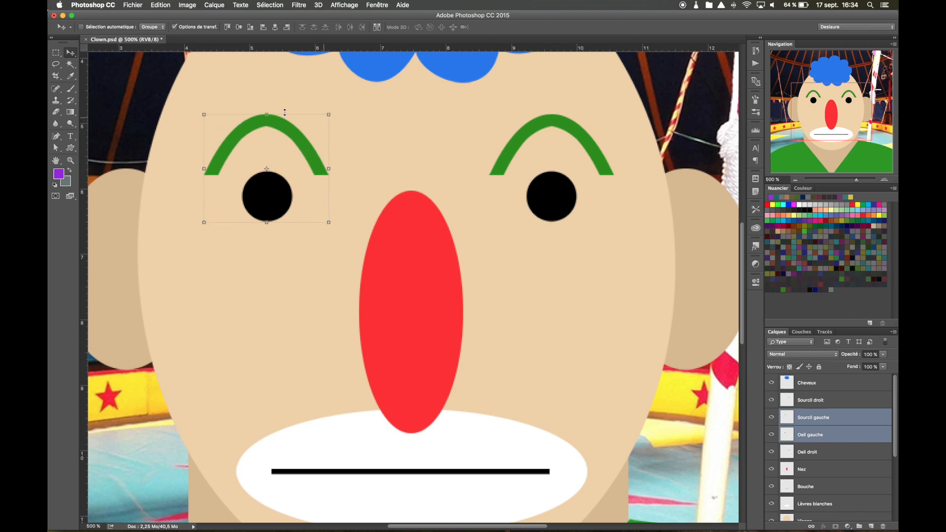
pyautogui.moveTo(287, 149)
pyautogui.mouseDown()
pyautogui.moveTo(344, 165)
pyautogui.moveTo(351, 153)
pyautogui.moveTo(304, 137)
pyautogui.moveTo(286, 143)
pyautogui.mouseUp()
# Select Sourcil droit, Sourcil gauche, Oeil gauche and Oeil droit together and move them slightly lower on the face
pyautogui.click(849, 406)
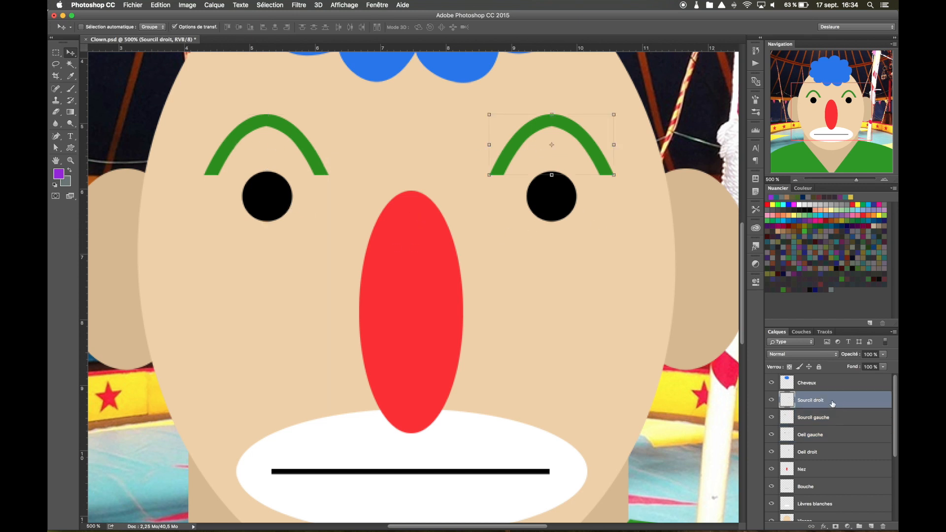
pyautogui.keyDown('super'); pyautogui.click(837, 418); pyautogui.keyUp('super')
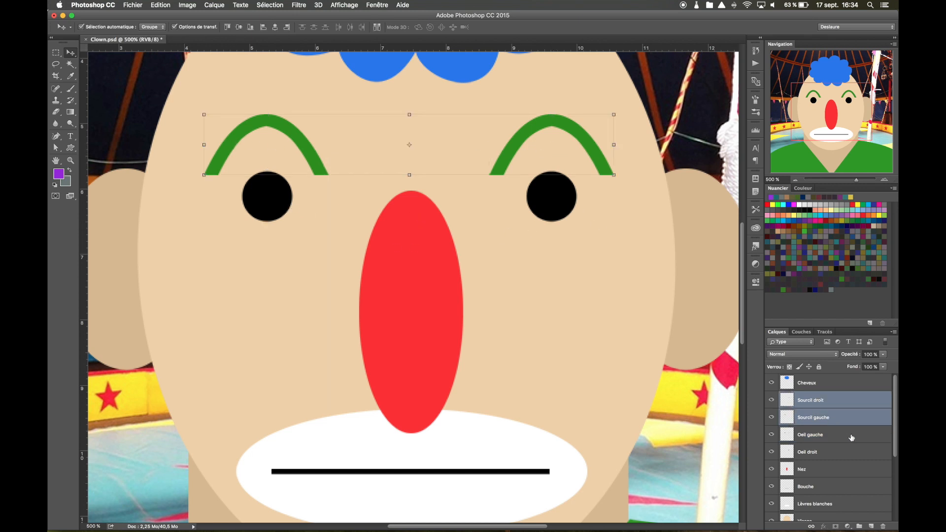
pyautogui.keyDown('super'); pyautogui.click(849, 436); pyautogui.keyUp('super')
pyautogui.keyDown('super'); pyautogui.click(848, 451); pyautogui.keyUp('super')
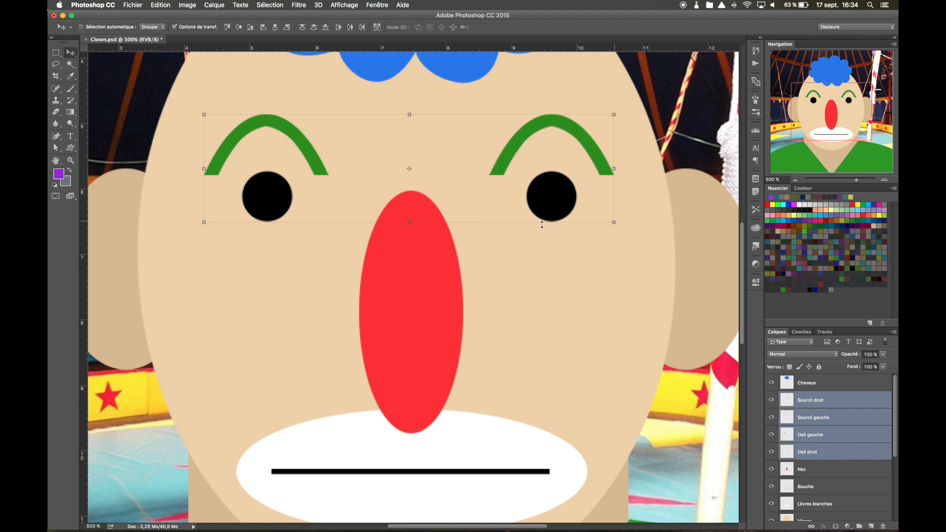
pyautogui.moveTo(571, 181)
pyautogui.mouseDown()
pyautogui.moveTo(572, 200)
pyautogui.moveTo(570, 185)
pyautogui.mouseUp()
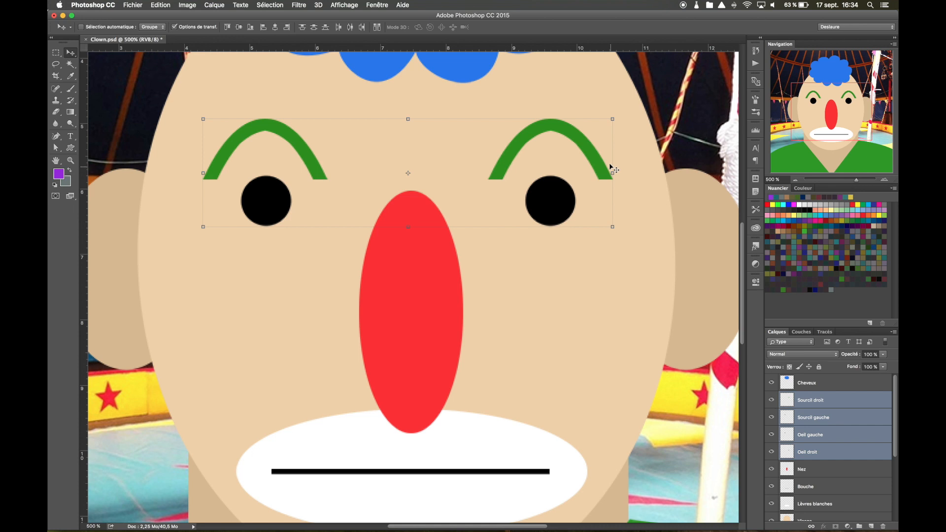
# Scale both eyes and eyebrows together to about 73% width and 60% height with Free Transform
pyautogui.hotkey('ctrl', 't')
pyautogui.moveTo(612, 118); pyautogui.dragTo(584, 226)
pyautogui.moveTo(499, 236); pyautogui.dragTo(494, 228)
pyautogui.moveTo(570, 208); pyautogui.dragTo(562, 136)
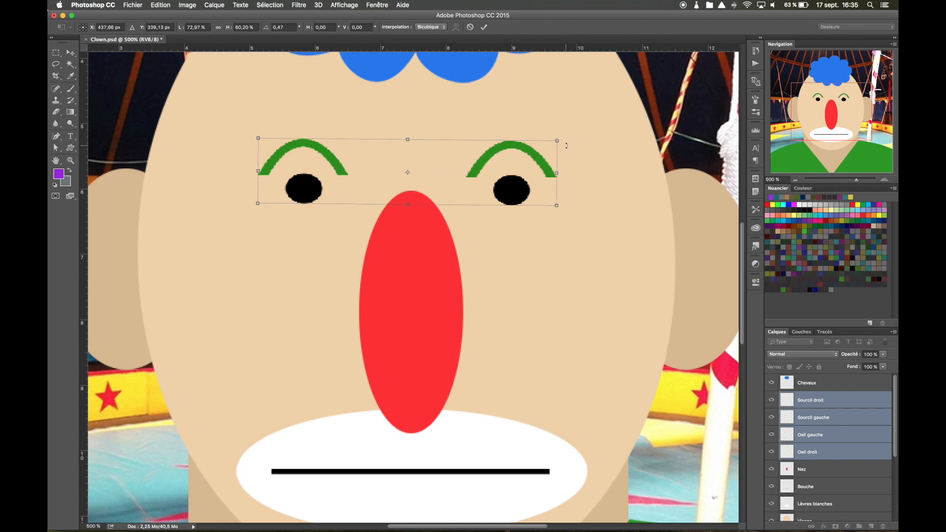
# Try rotating the eyes and eyebrows about a relocated pivot point, straighten them to about -0.33°, and apply the transformation
pyautogui.moveTo(567, 136); pyautogui.dragTo(566, 174)
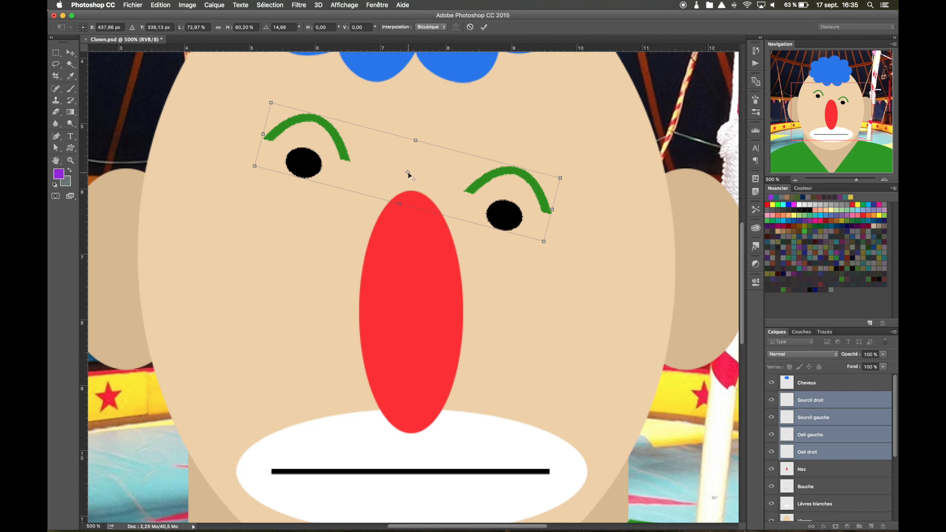
pyautogui.moveTo(409, 174); pyautogui.dragTo(486, 110)
pyautogui.moveTo(576, 175); pyautogui.dragTo(602, 115)
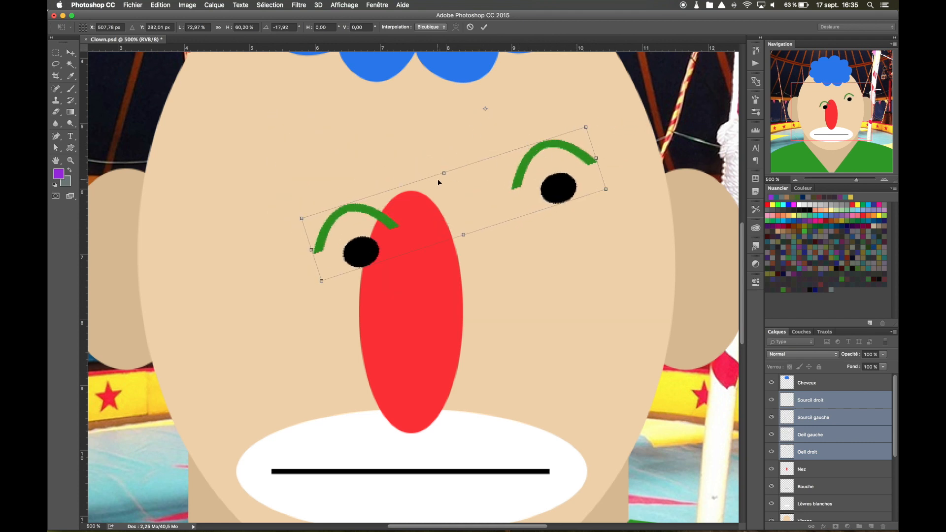
pyautogui.moveTo(397, 160); pyautogui.dragTo(316, 148)
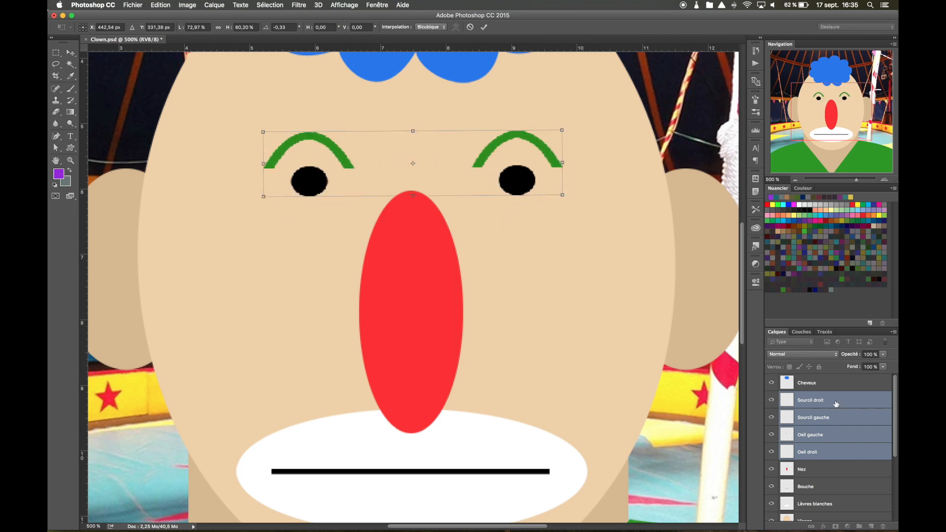
pyautogui.scroll(2, 341, 194)
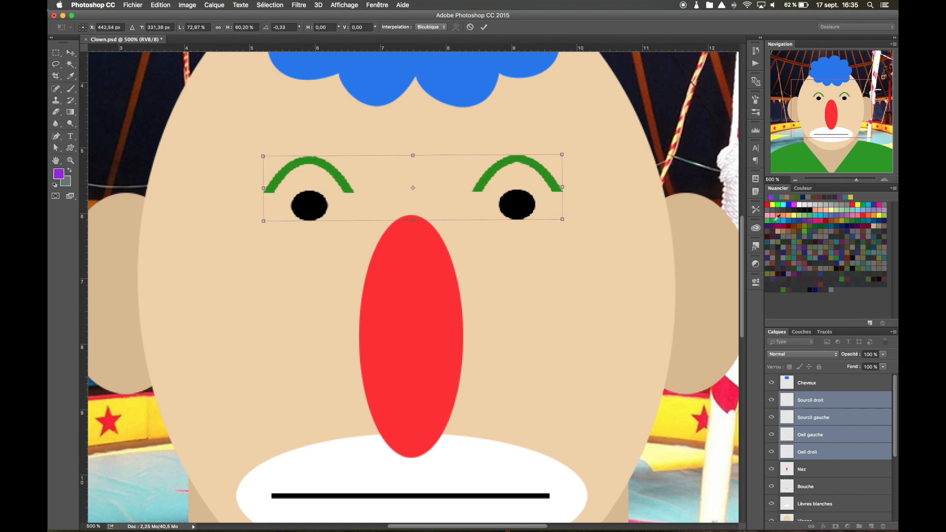
pyautogui.click(795, 180)
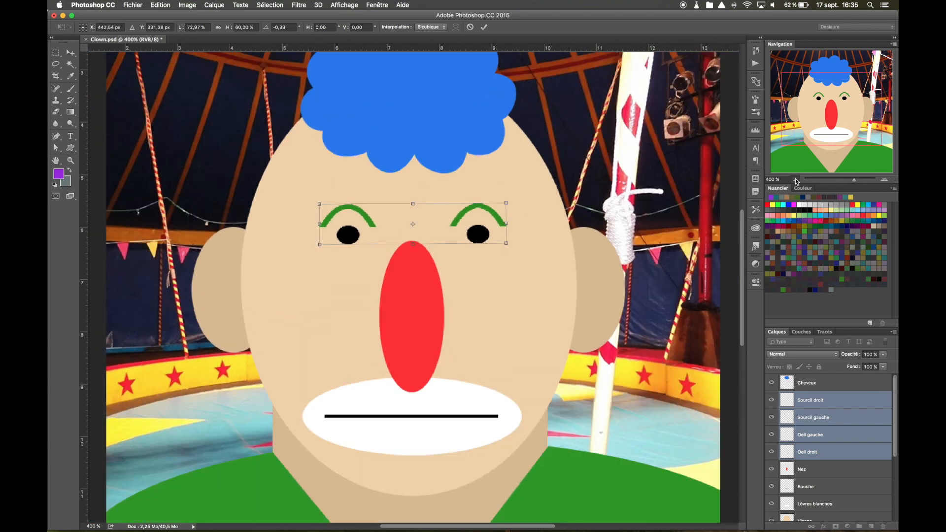
pyautogui.click(796, 180)
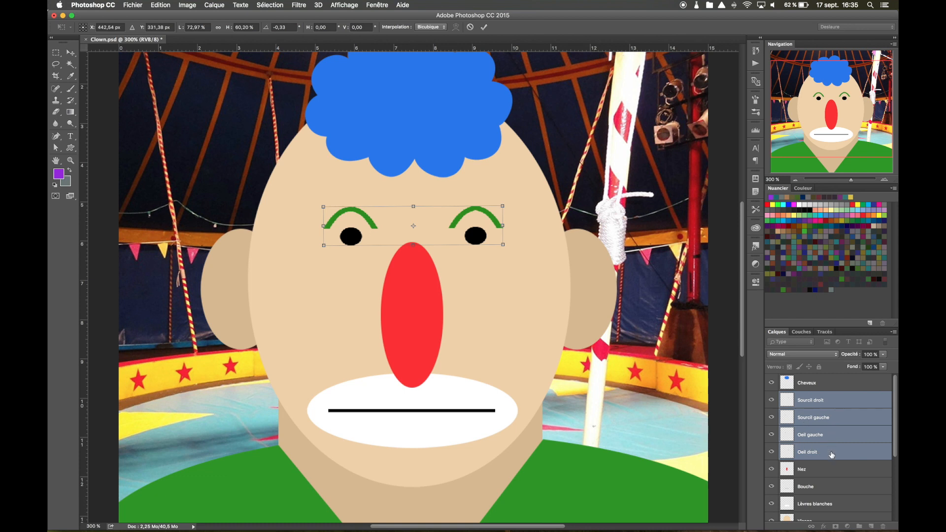
pyautogui.press('Return')
# Link the four eye and eyebrow layers and shift them together slightly to the left with only Oeil gauche selected
pyautogui.rightClick(857, 404)
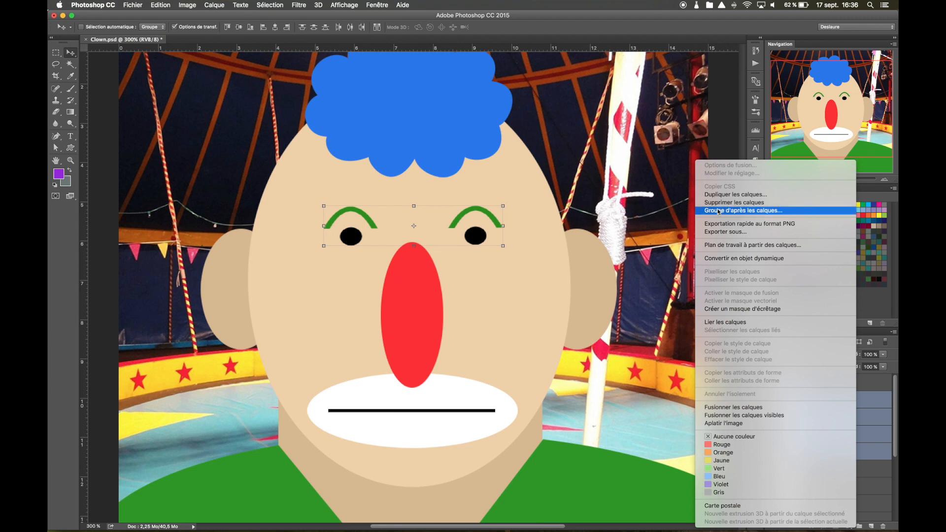
pyautogui.click(720, 325)
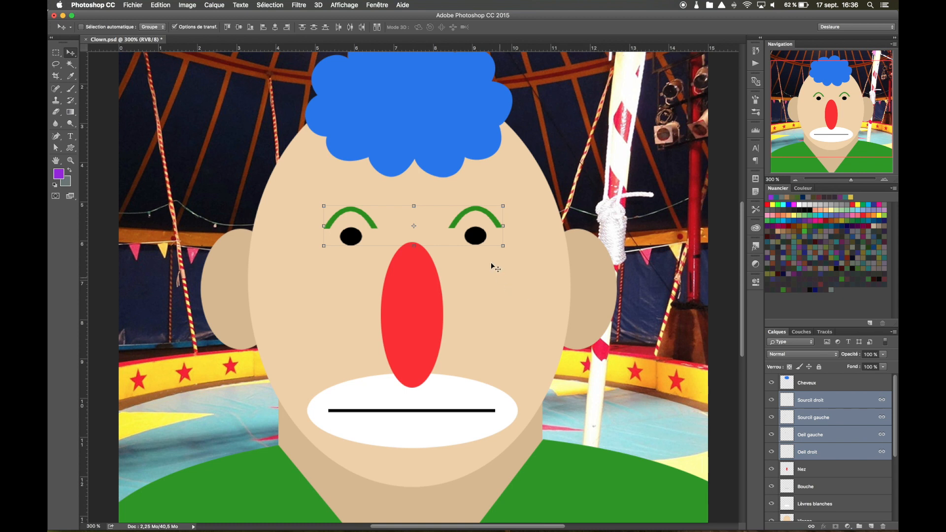
pyautogui.click(867, 416)
pyautogui.click(846, 405)
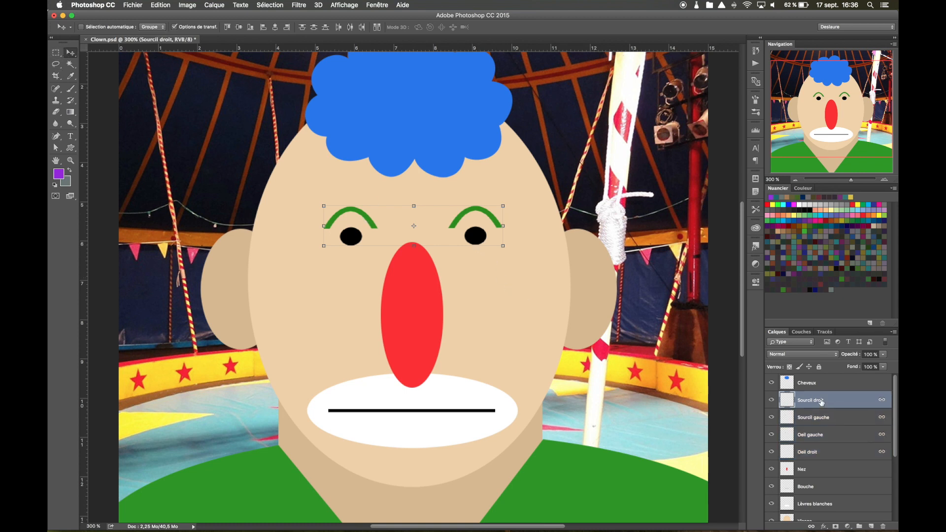
pyautogui.click(829, 452)
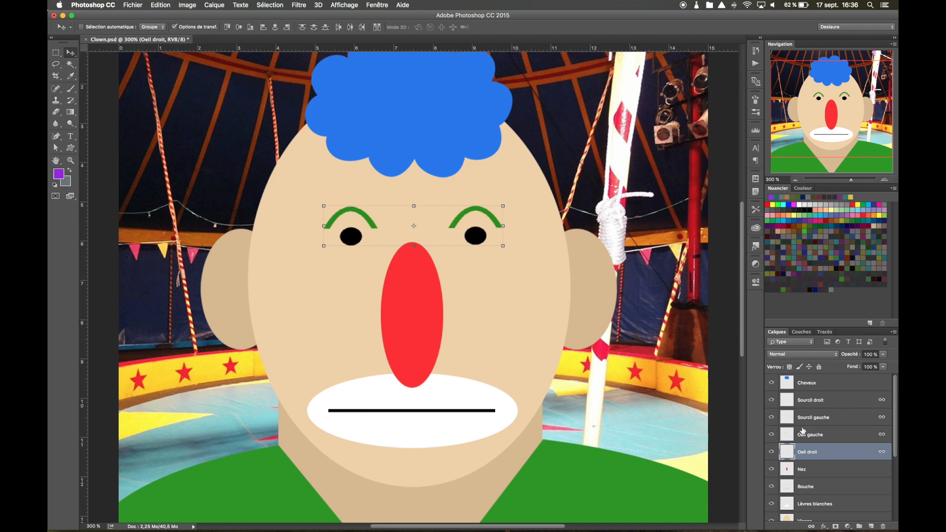
pyautogui.click(836, 434)
pyautogui.moveTo(478, 235)
pyautogui.mouseDown()
pyautogui.moveTo(444, 229)
pyautogui.moveTo(485, 243)
pyautogui.moveTo(467, 238)
pyautogui.mouseUp()
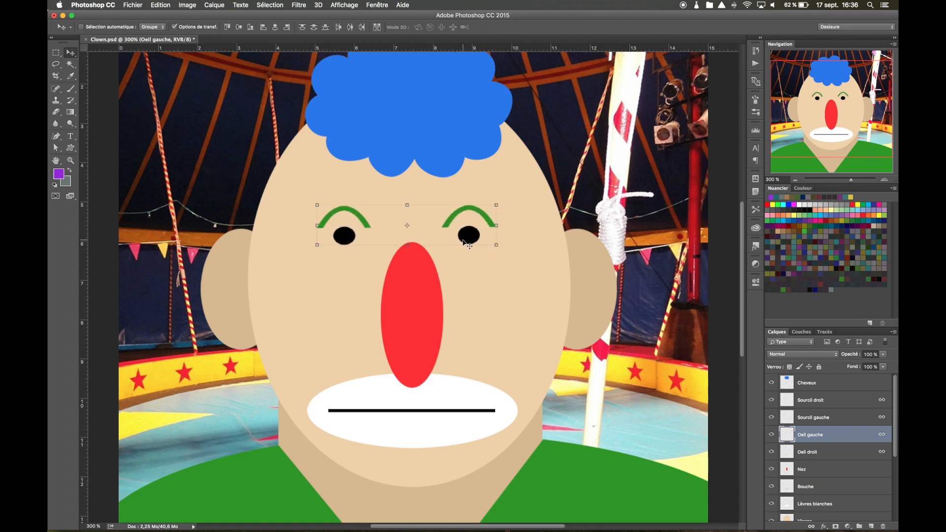
# Select all four layers from Sourcil droit to Oeil droit and break the links between them
pyautogui.click(839, 400)
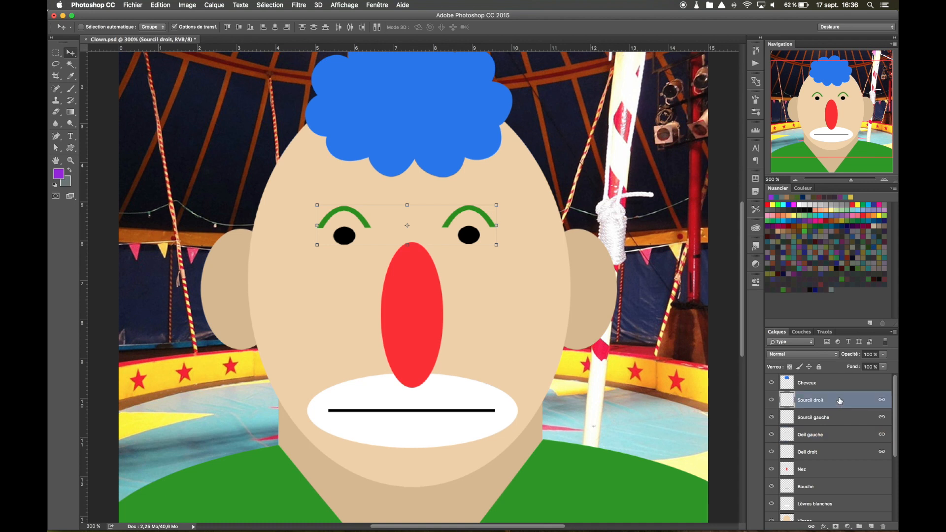
pyautogui.keyDown('shift'); pyautogui.click(842, 452); pyautogui.keyUp('shift')
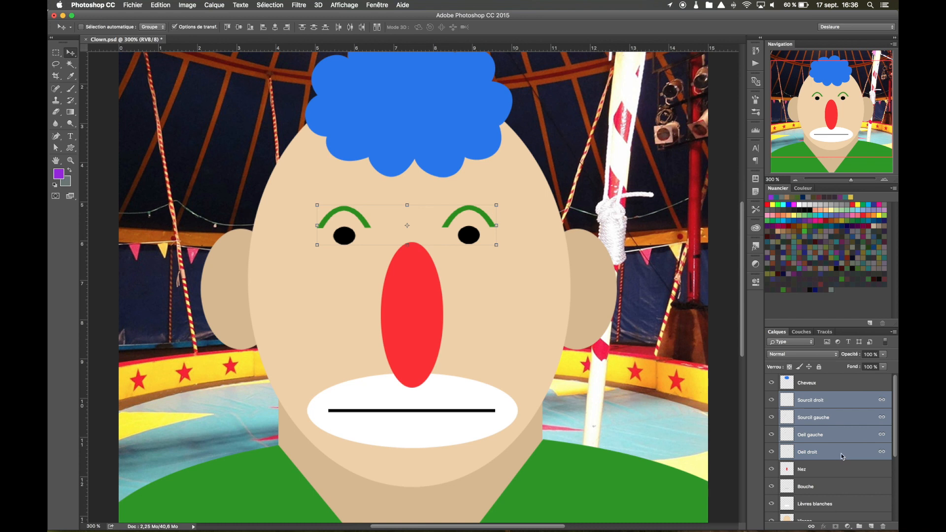
pyautogui.rightClick(840, 453)
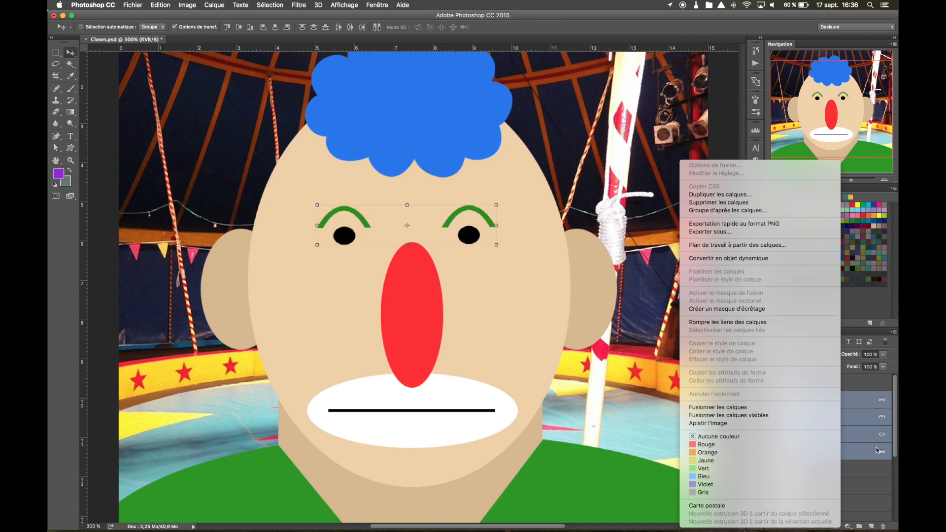
pyautogui.click(728, 322)
# Try moving the unlinked Oeil gauche layer on its own, and select the Sourcil droit layer
pyautogui.click(852, 431)
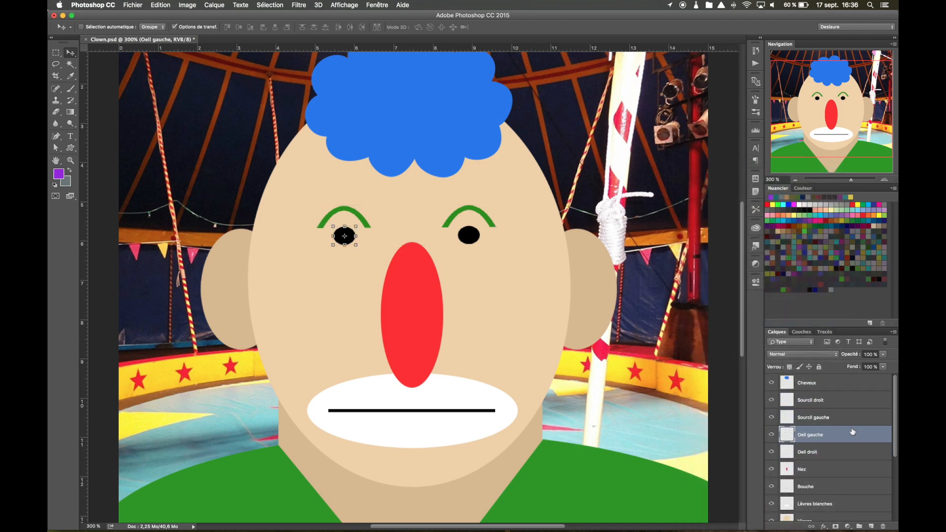
pyautogui.moveTo(350, 239); pyautogui.dragTo(353, 265)
pyautogui.click(858, 403)
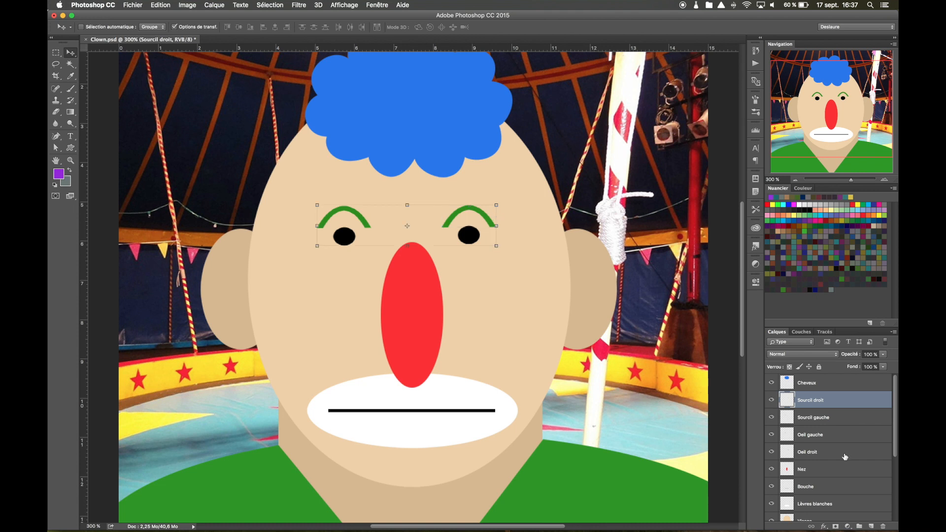
# Merge the four layers from Sourcil droit to Oeil droit into one and shift the merged eyes and eyebrows slightly down and right
pyautogui.keyDown('shift'); pyautogui.click(844, 452); pyautogui.keyUp('shift')
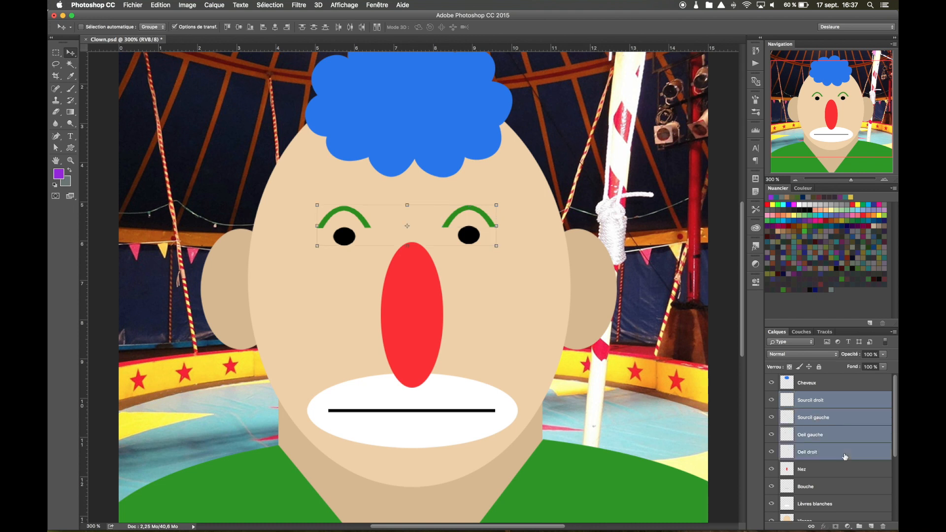
pyautogui.rightClick(844, 452)
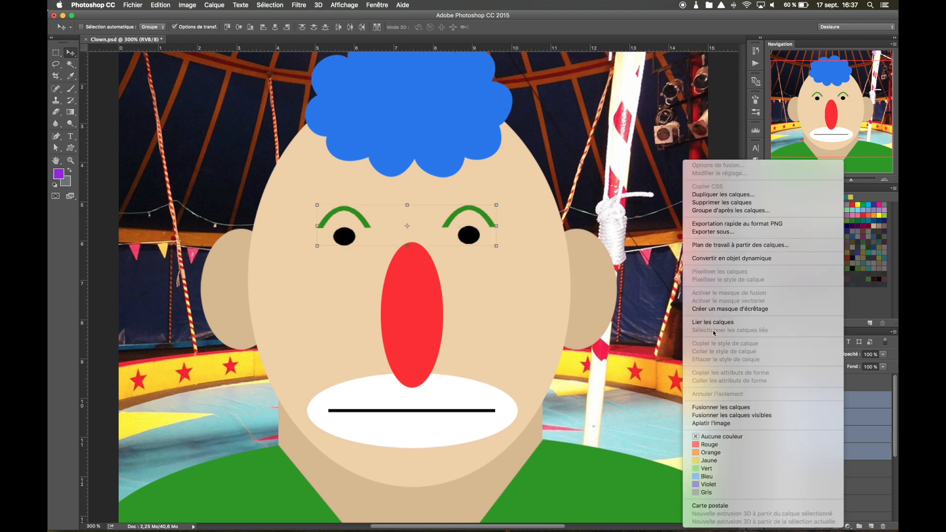
pyautogui.click(715, 409)
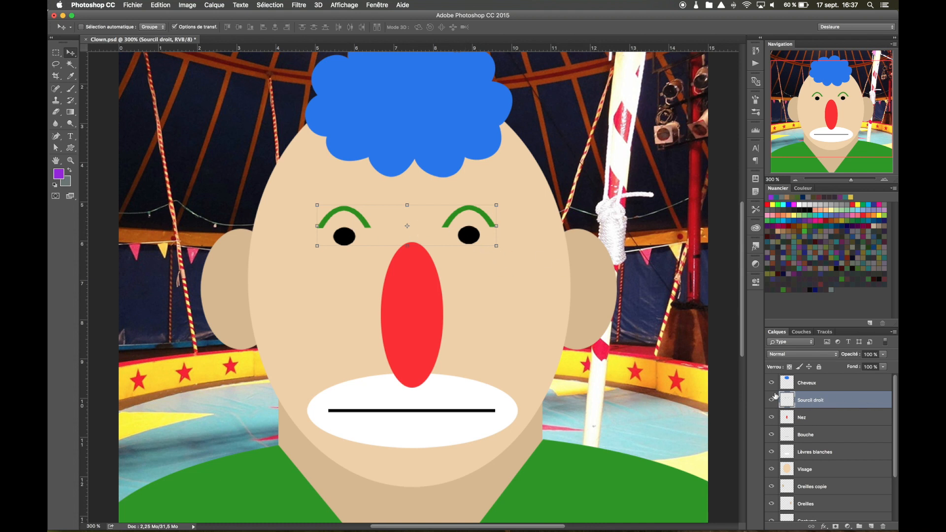
pyautogui.moveTo(446, 240); pyautogui.dragTo(450, 246)
# Add a new layer group directly above the merged Sourcil droit layer
pyautogui.scroll(-1, 819, 424)
pyautogui.scroll(-2, 819, 423)
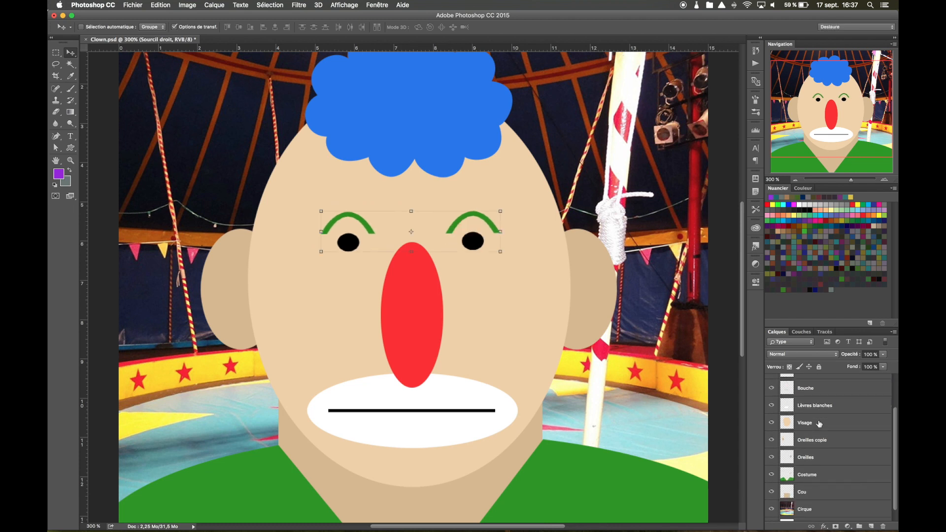
pyautogui.scroll(3, 819, 424)
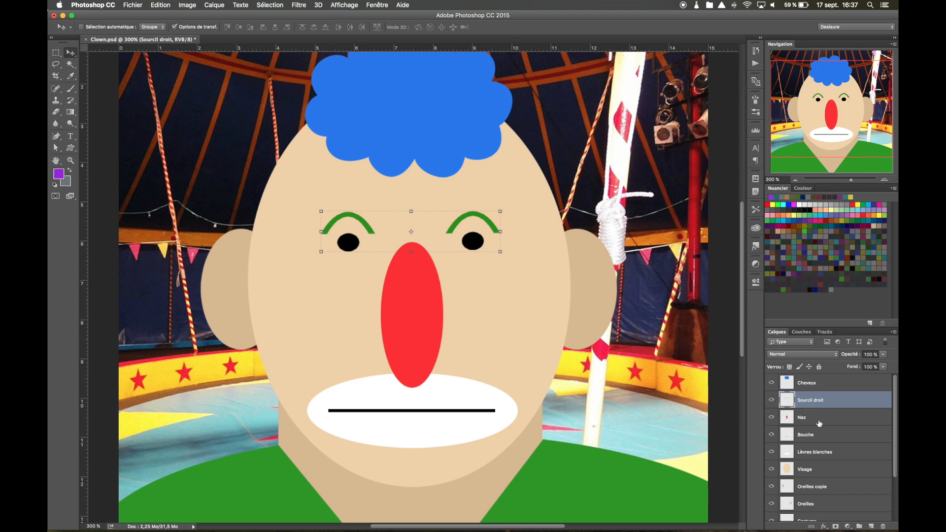
pyautogui.scroll(-2, 826, 438)
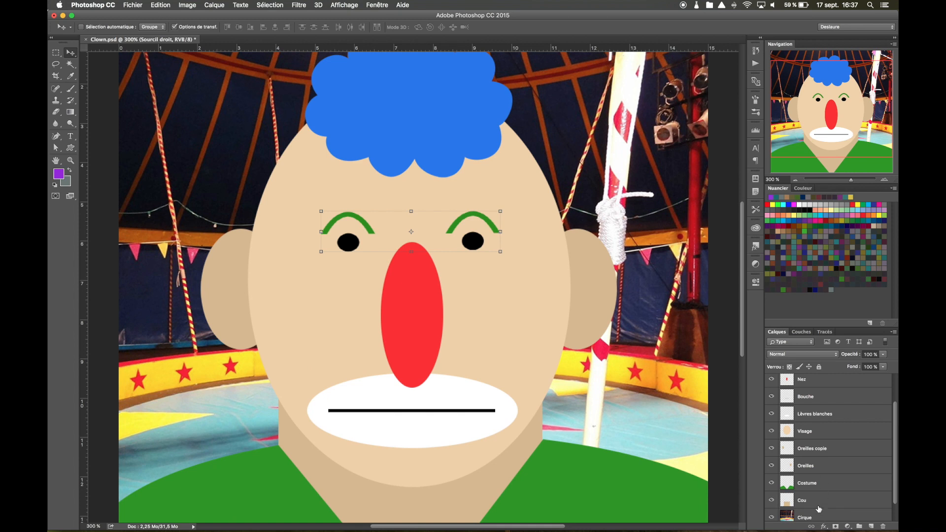
pyautogui.click(859, 527)
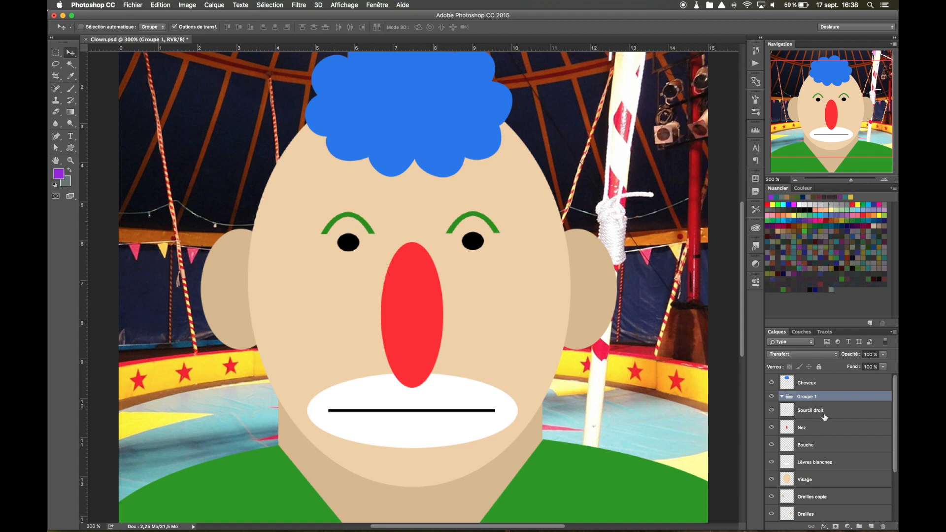
# Select the Sourcil droit layer and toggle its visibility off and back on
pyautogui.click(806, 413)
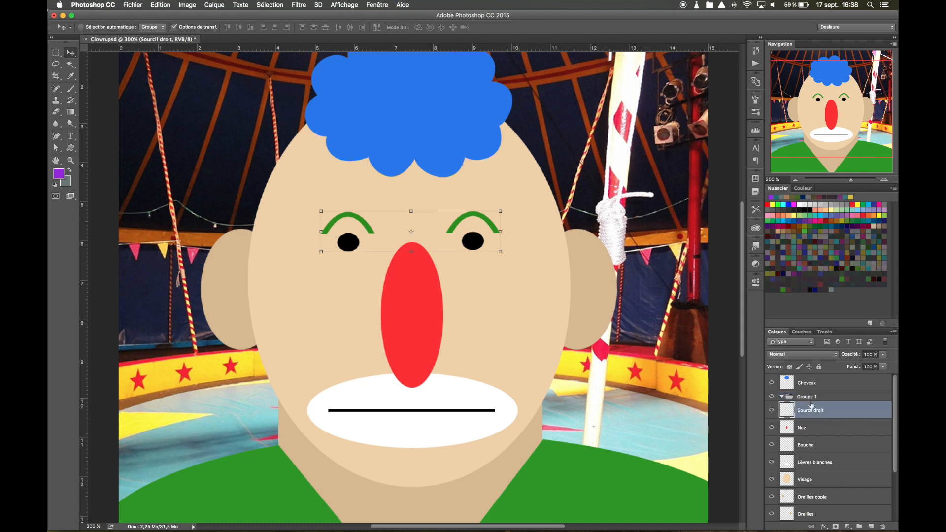
pyautogui.click(772, 411)
pyautogui.click(772, 411)
# Rename the new layer group as Corps
pyautogui.click(808, 400)
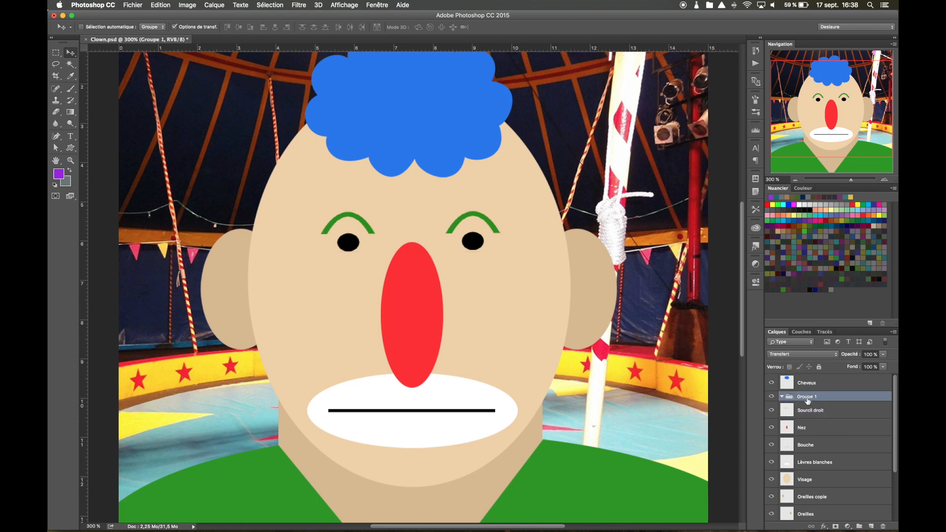
pyautogui.doubleClick(807, 398)
pyautogui.write('Corps')
pyautogui.press('Return')
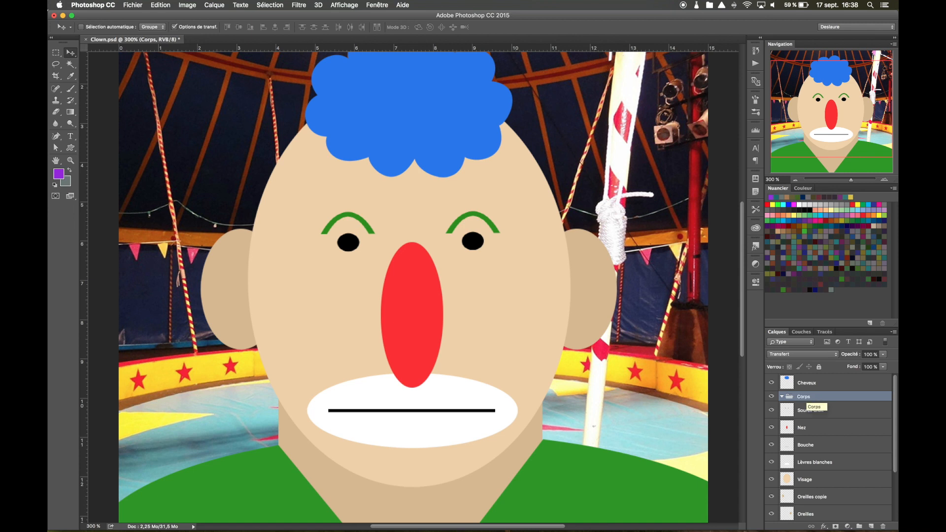
# Move the empty Corps group down the layer stack to sit between the Oreilles and Costume layers
pyautogui.moveTo(820, 399); pyautogui.dragTo(820, 487)
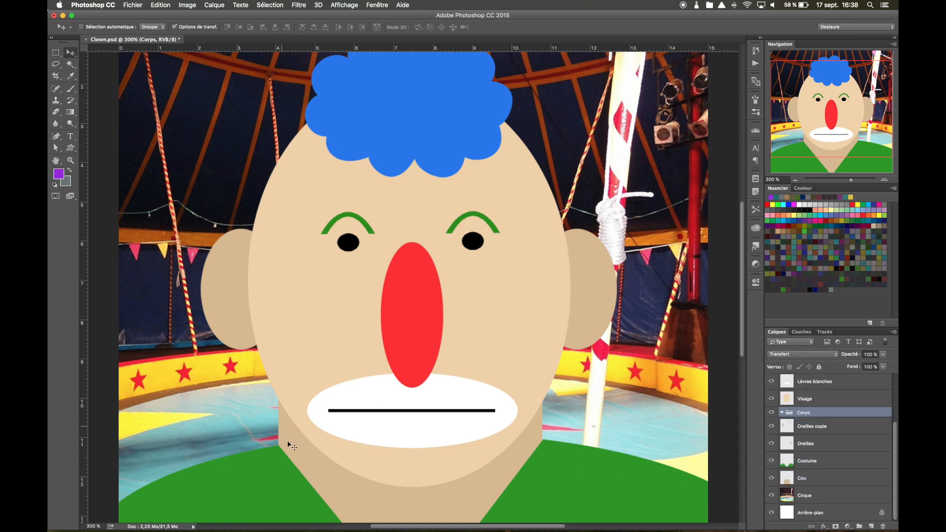
pyautogui.scroll(-5, 536, 448)
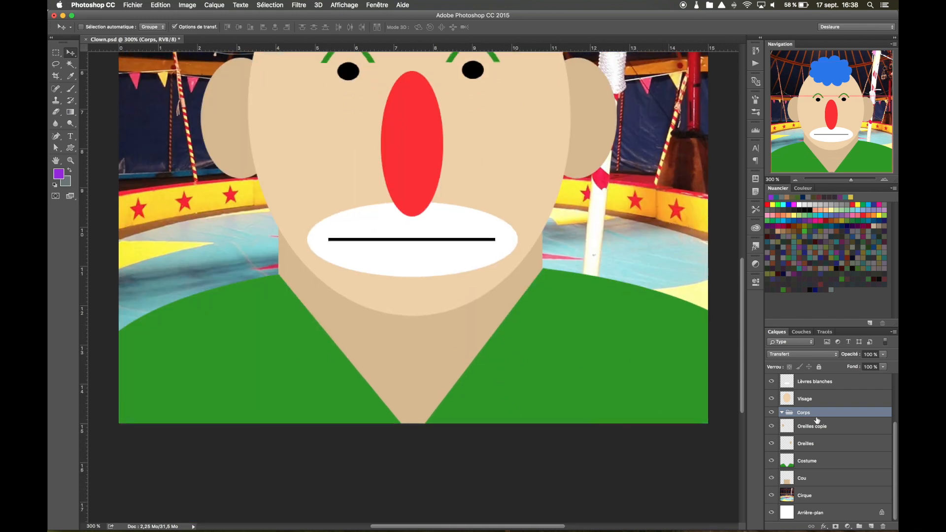
pyautogui.moveTo(815, 415); pyautogui.dragTo(814, 451)
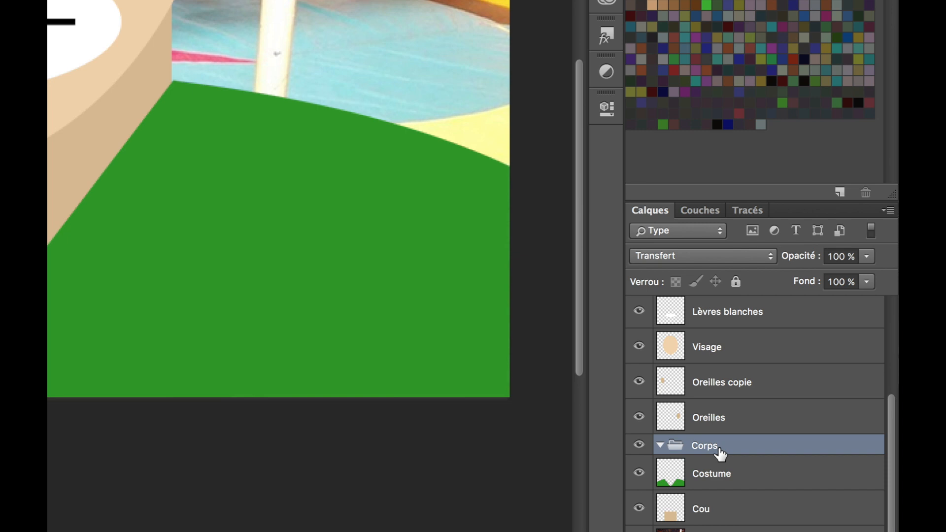
# Put the Costume and Cou layers into the Corps group and collapse the group
pyautogui.click(704, 474)
pyautogui.keyDown('shift'); pyautogui.click(757, 514); pyautogui.keyUp('shift')
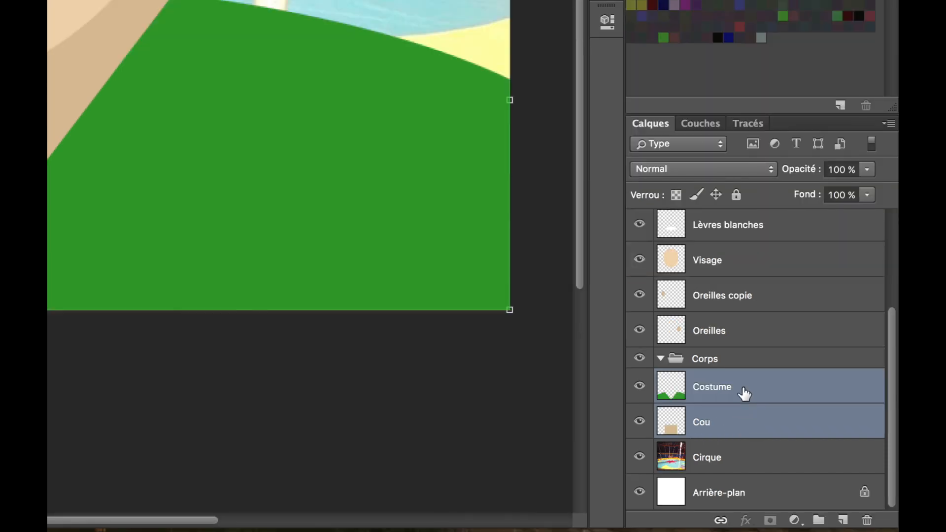
pyautogui.moveTo(743, 389); pyautogui.dragTo(704, 358)
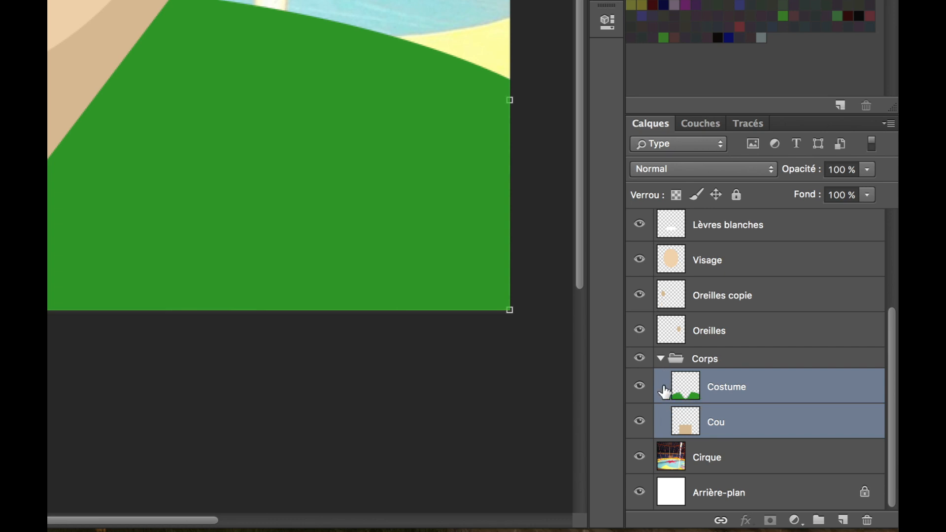
pyautogui.click(661, 360)
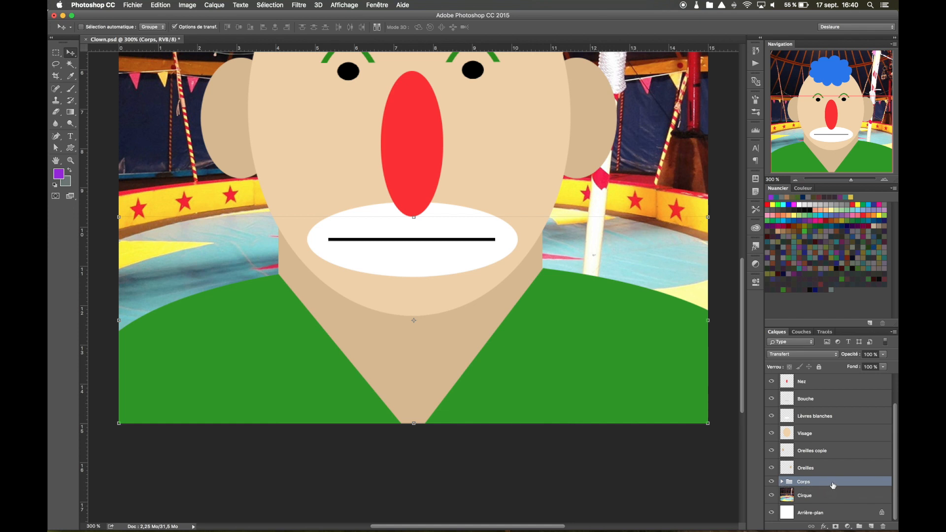
# Hide the Corps group, expand it to check its contents, and show and collapse it again
pyautogui.click(772, 482)
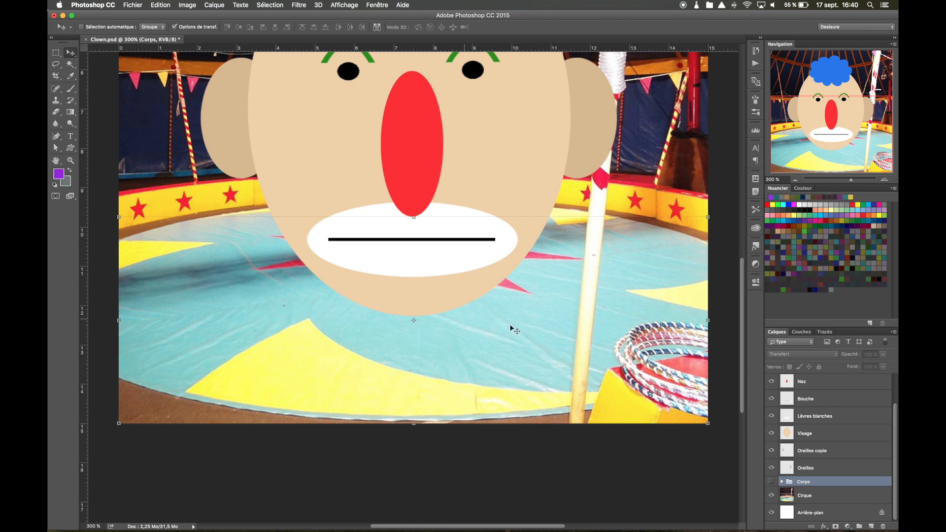
pyautogui.click(782, 482)
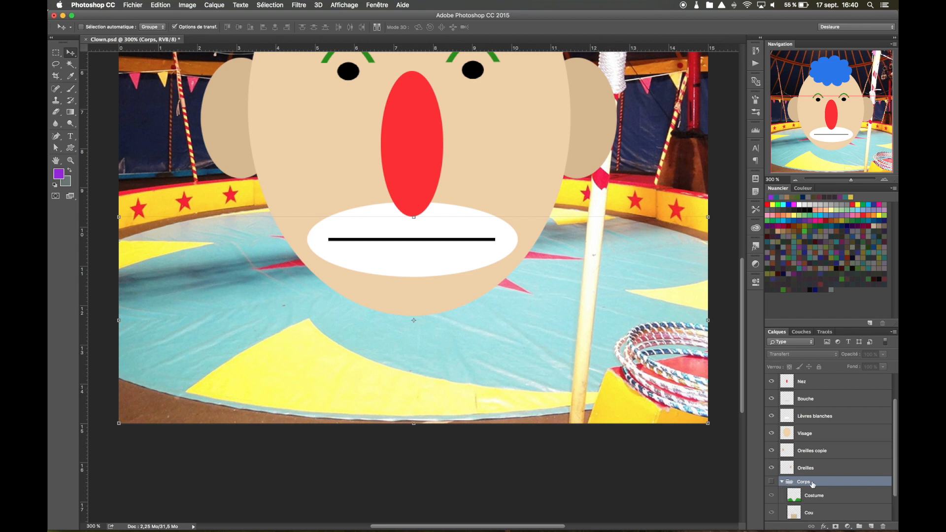
pyautogui.scroll(-1, 812, 485)
pyautogui.click(771, 469)
pyautogui.click(771, 470)
pyautogui.click(782, 469)
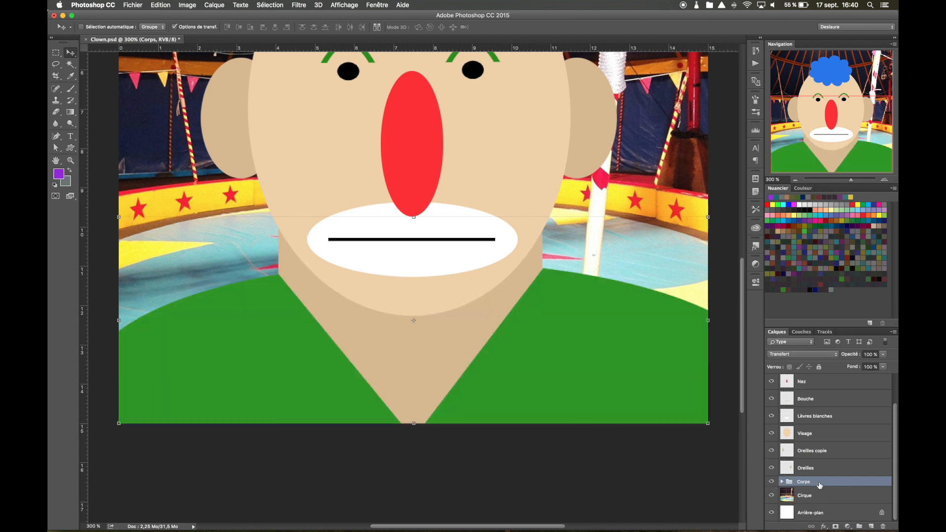
# Duplicate the Corps group, expand the copy and the original to compare their layers, and collapse both
pyautogui.moveTo(868, 486); pyautogui.dragTo(871, 525)
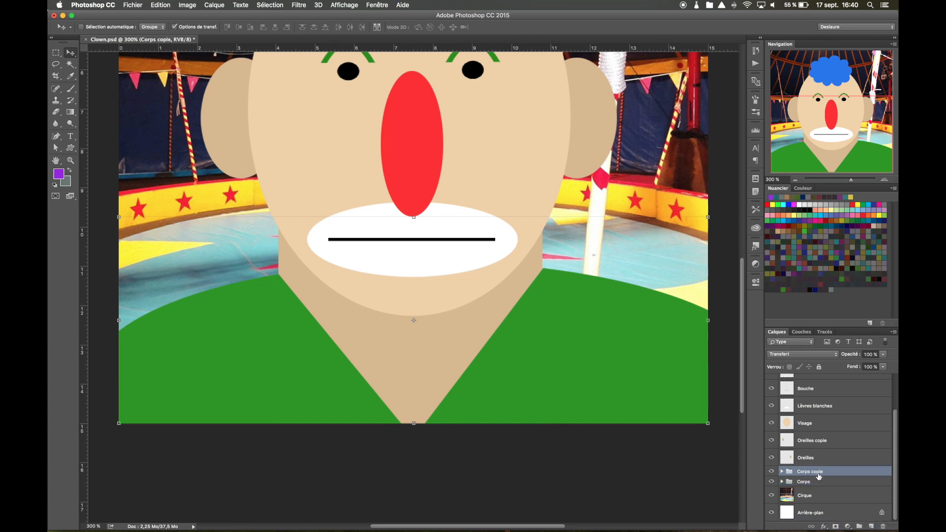
pyautogui.click(781, 472)
pyautogui.scroll(-2, 789, 481)
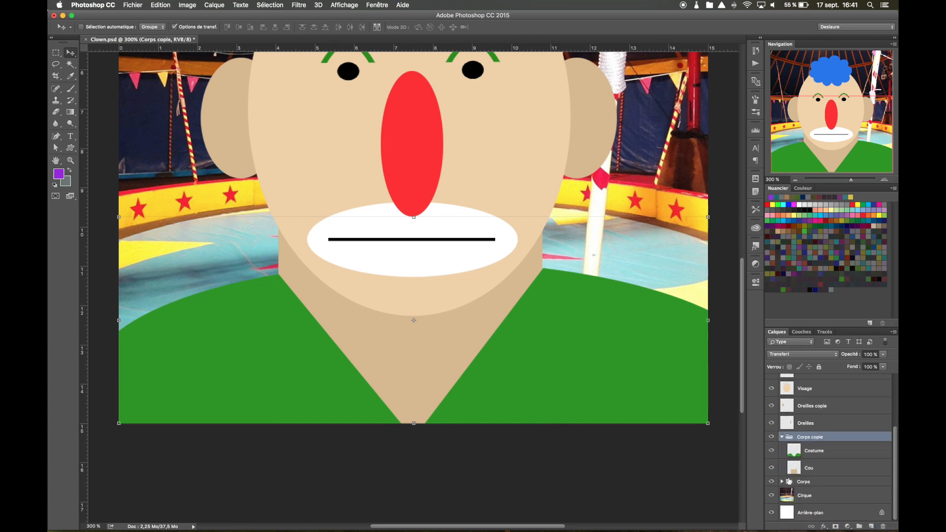
pyautogui.click(782, 481)
pyautogui.scroll(-2, 787, 480)
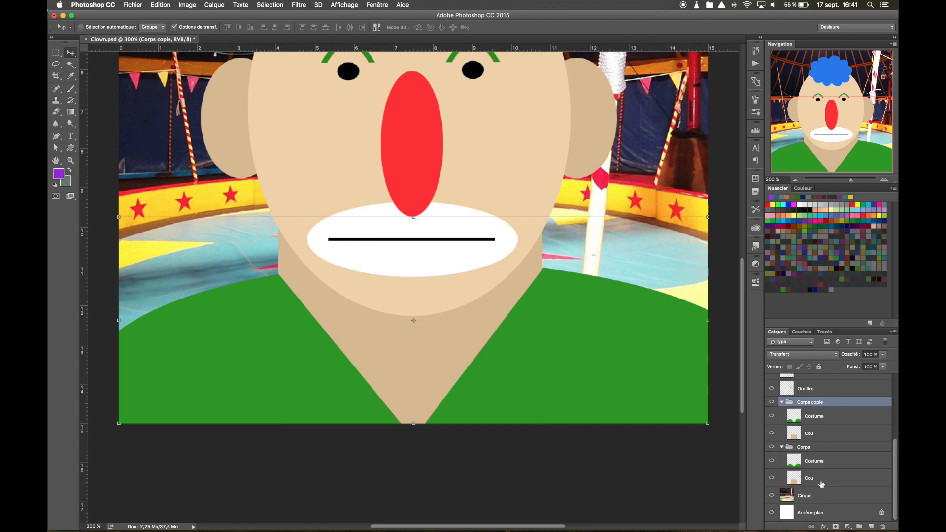
pyautogui.click(781, 448)
pyautogui.click(782, 437)
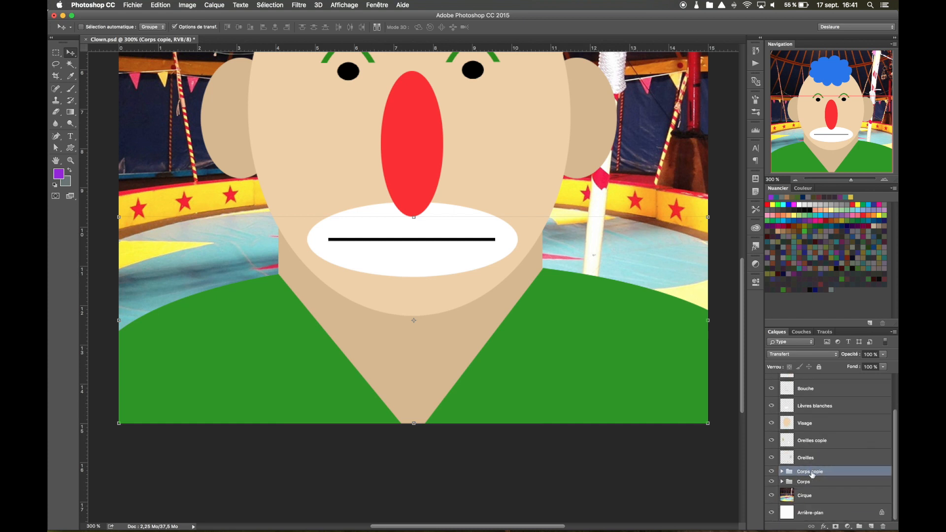
# Delete the duplicated Corps copie group
pyautogui.moveTo(834, 475); pyautogui.dragTo(883, 526)
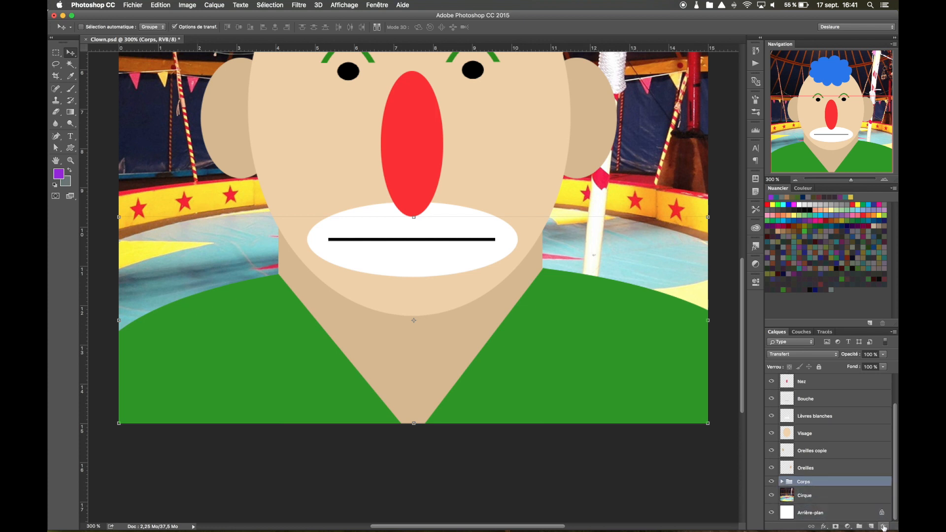
pyautogui.scroll(3, 816, 464)
pyautogui.scroll(-3, 816, 464)
pyautogui.scroll(3, 816, 458)
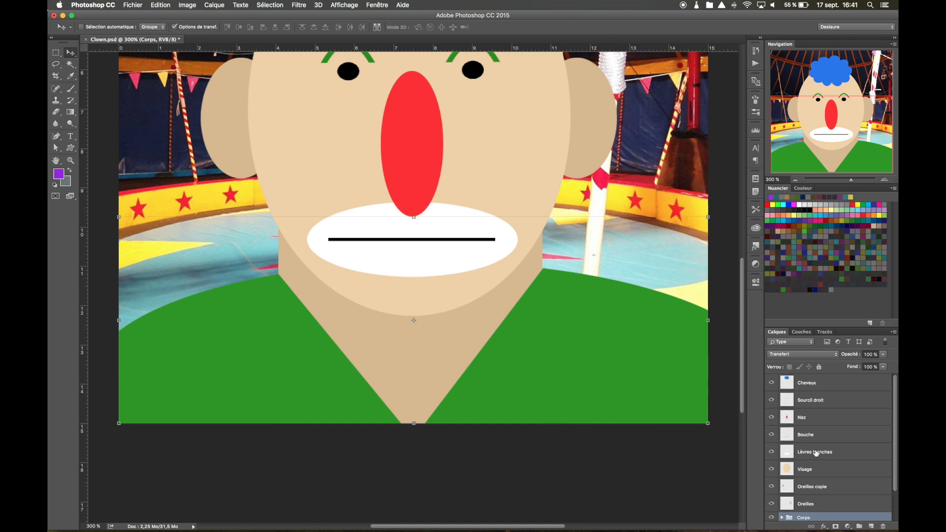
# Assign the Rouge colour label to the Cheveux layer and select the Nez layer
pyautogui.click(835, 384)
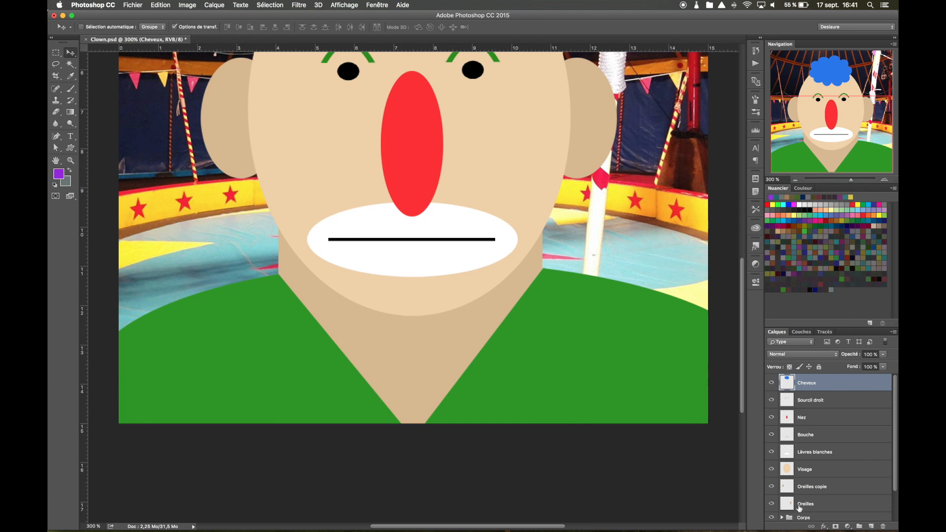
pyautogui.rightClick(863, 386)
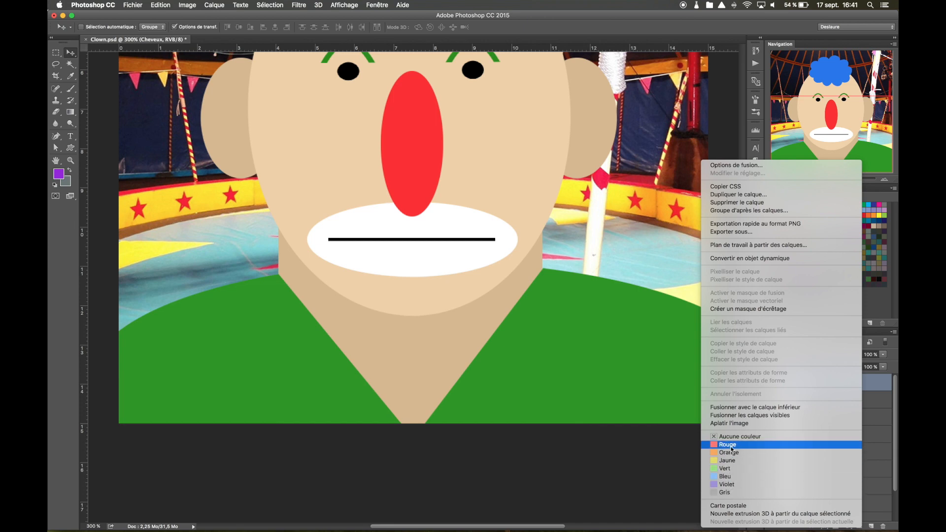
pyautogui.click(728, 445)
pyautogui.click(818, 400)
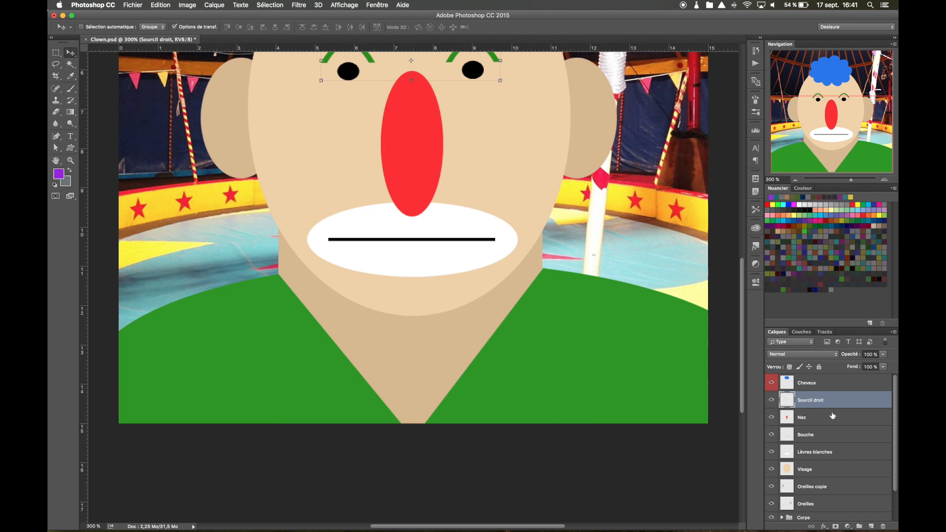
pyautogui.click(830, 419)
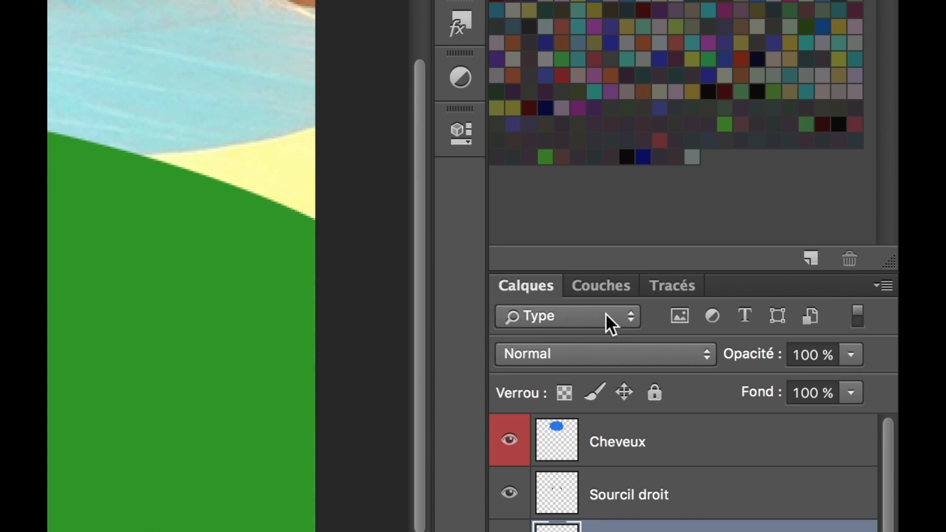
# Toggle layer filtering off and on
pyautogui.click(858, 315)
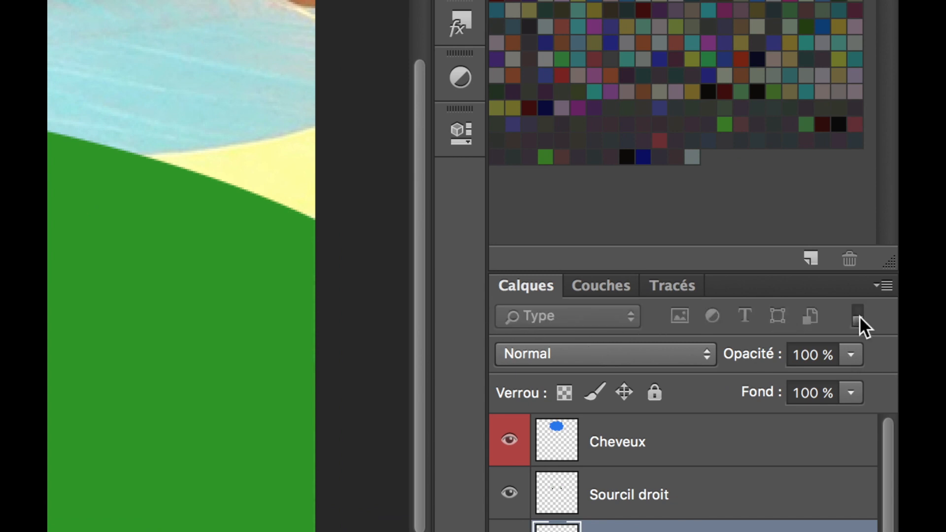
pyautogui.click(859, 315)
pyautogui.click(858, 318)
pyautogui.click(859, 319)
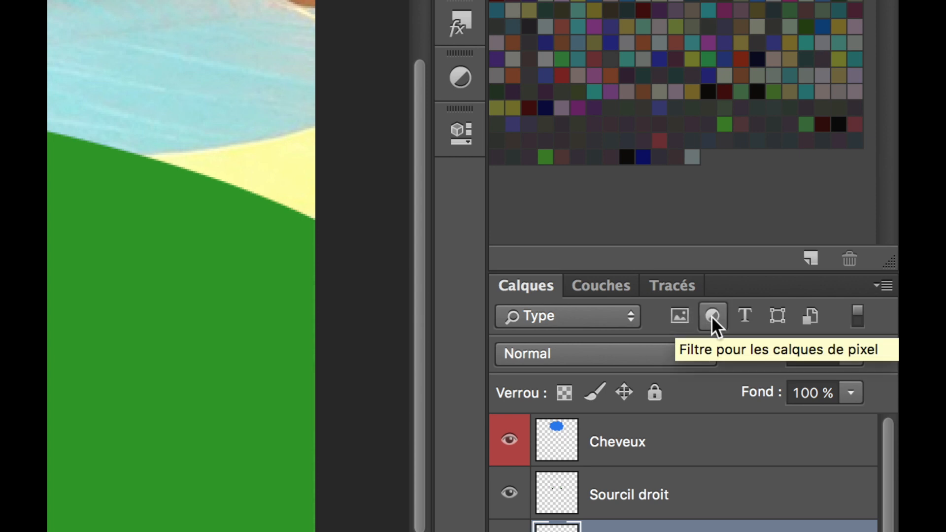
# Try filtering the layers by text type and by adjustment type, clearing each filter again
pyautogui.click(745, 314)
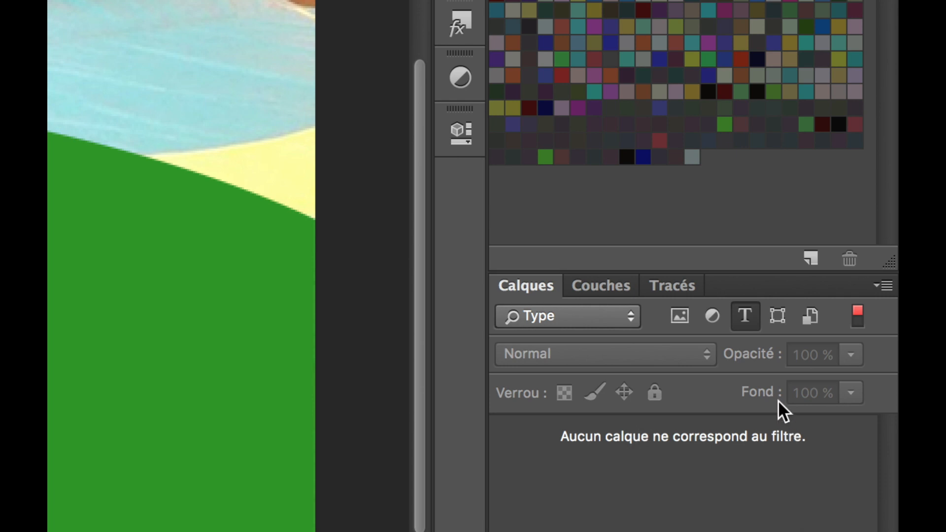
pyautogui.click(748, 317)
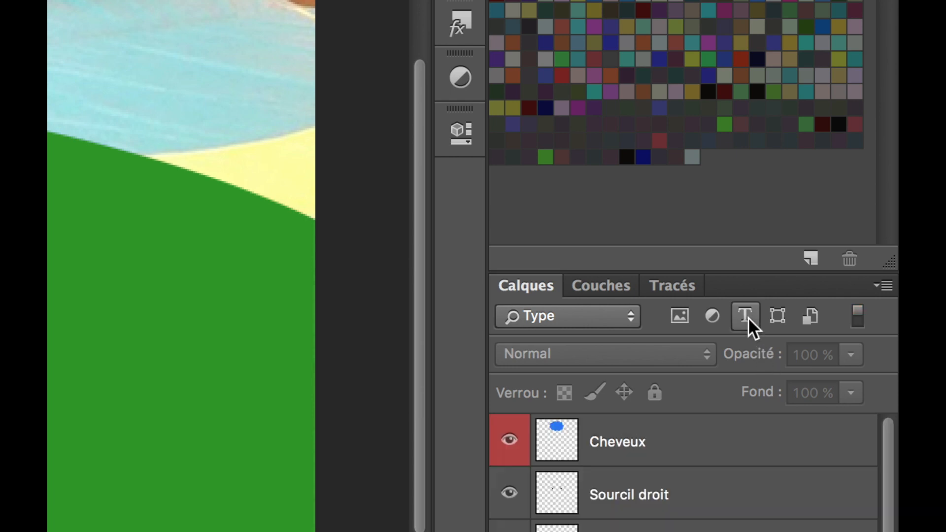
pyautogui.click(716, 318)
pyautogui.click(715, 318)
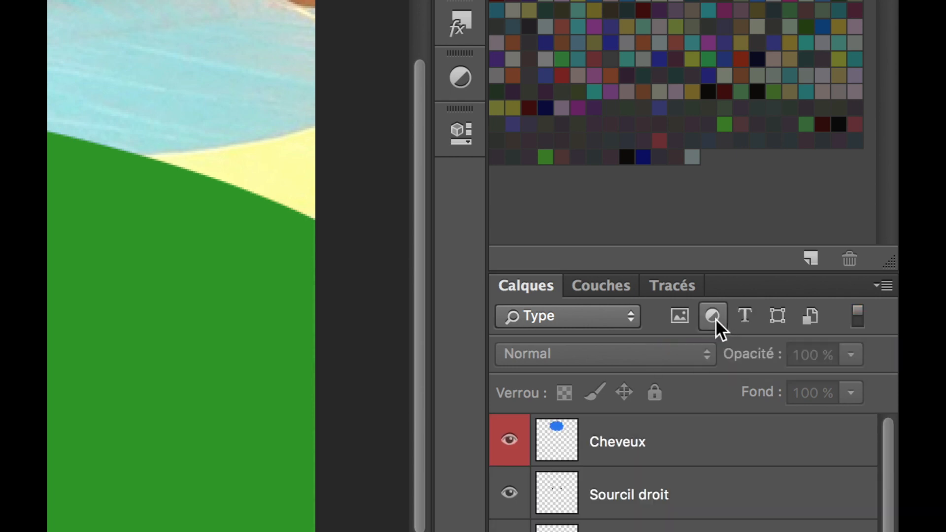
# Change the layer filter criterion to Nom
pyautogui.click(681, 323)
pyautogui.click(565, 318)
pyautogui.click(599, 332)
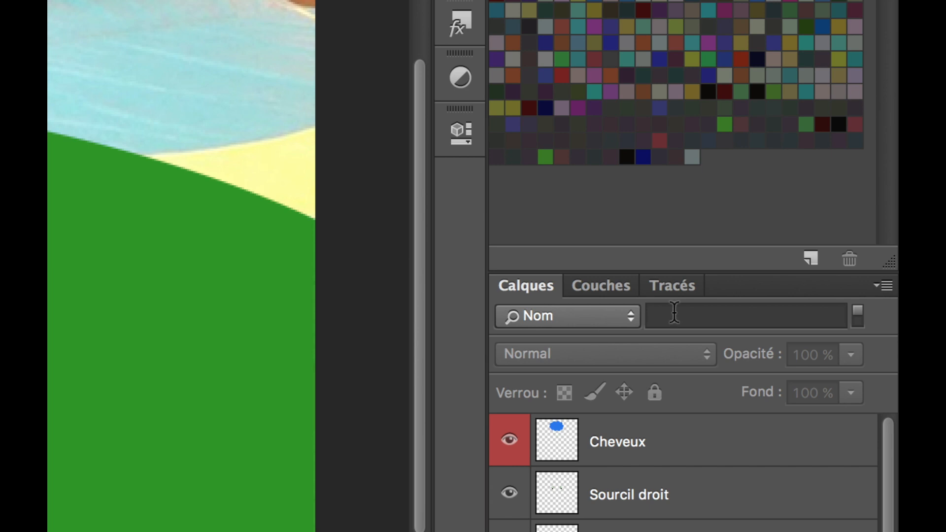
# Filter the layers by the name "cheveux", and switch the criterion to Couleur to filter by Rouge
pyautogui.click(674, 313)
pyautogui.write('cheveux')
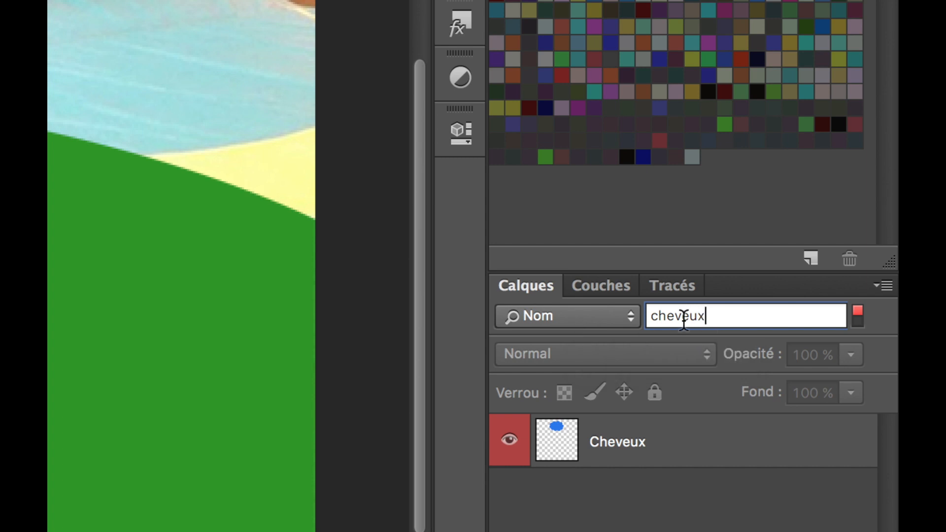
pyautogui.click(596, 320)
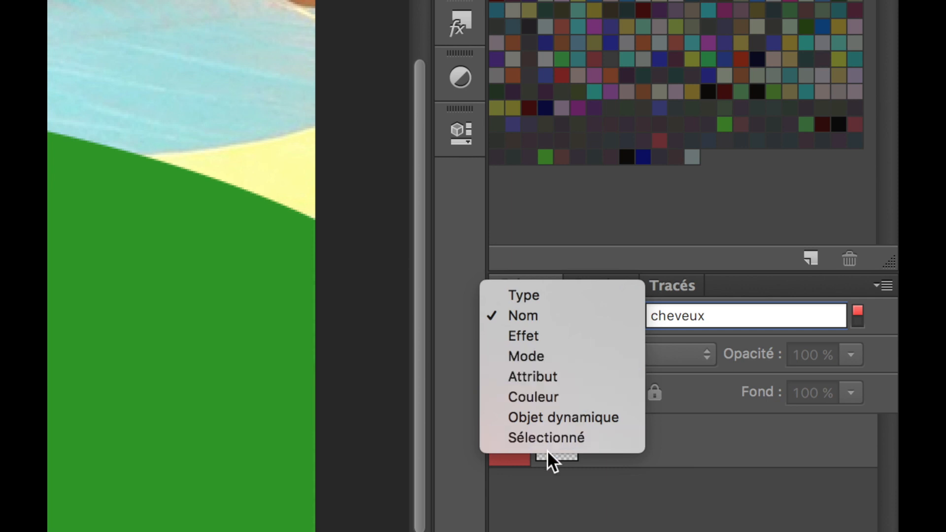
pyautogui.click(547, 397)
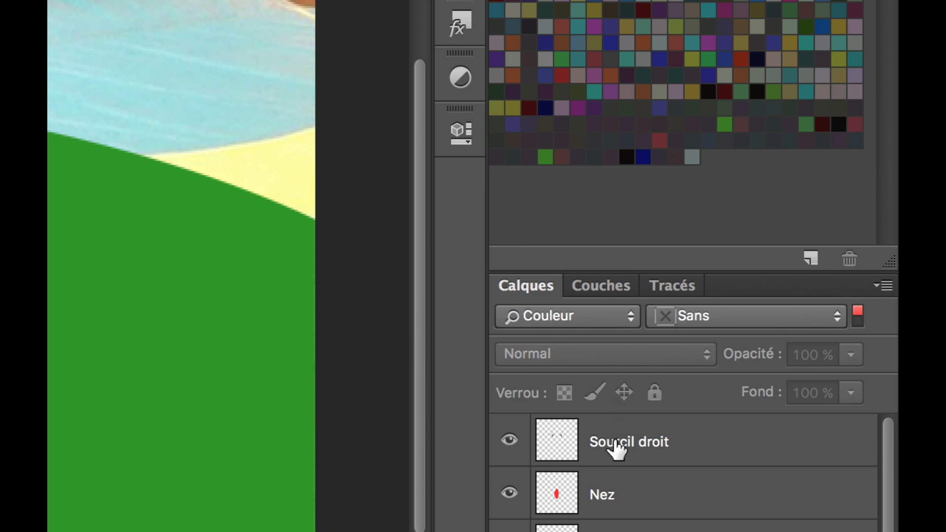
pyautogui.click(716, 315)
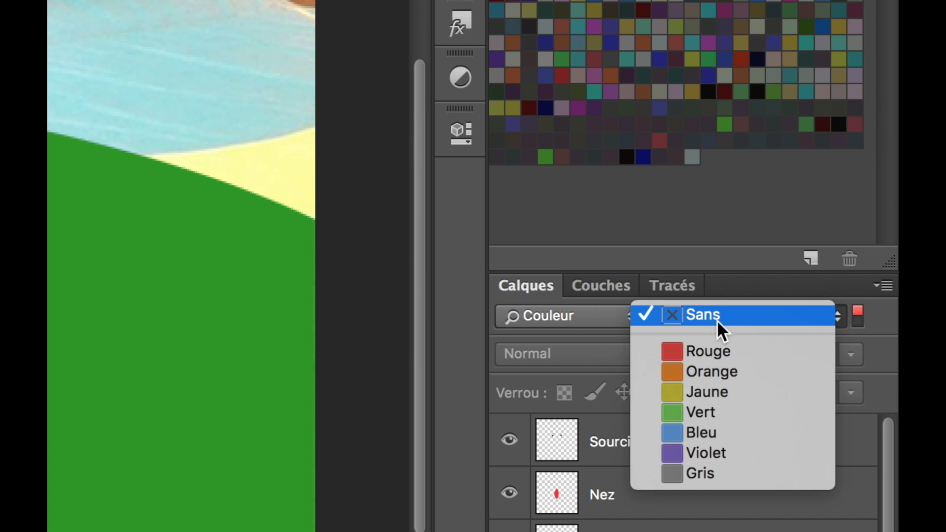
pyautogui.click(796, 345)
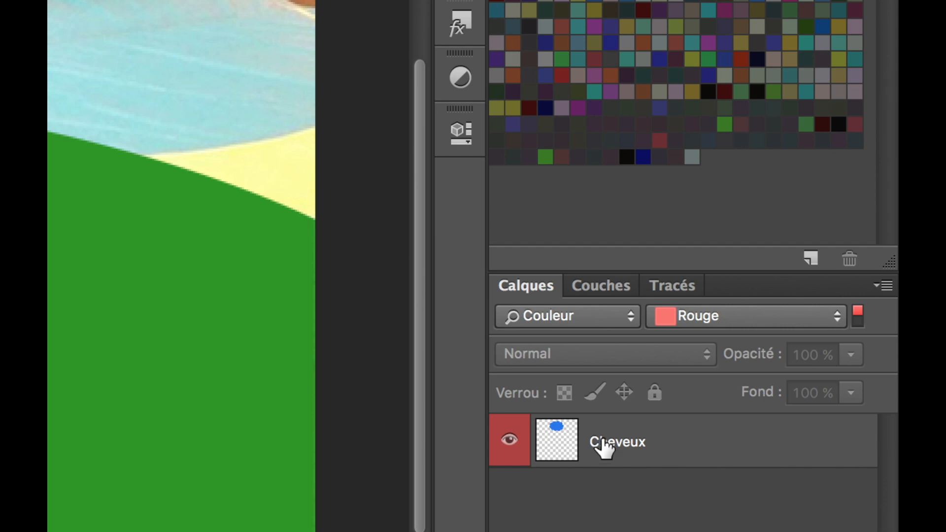
# Turn off layer filtering to bring back the full layer list
pyautogui.click(572, 316)
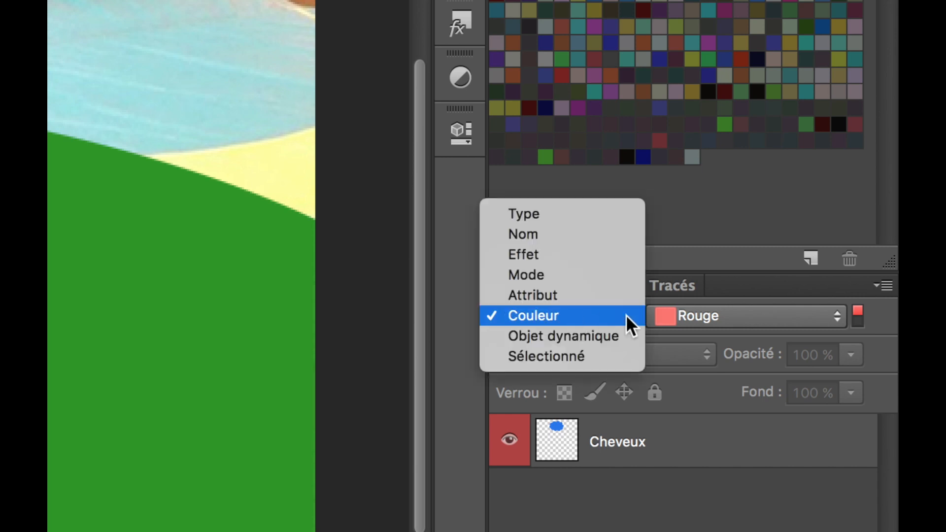
pyautogui.click(608, 315)
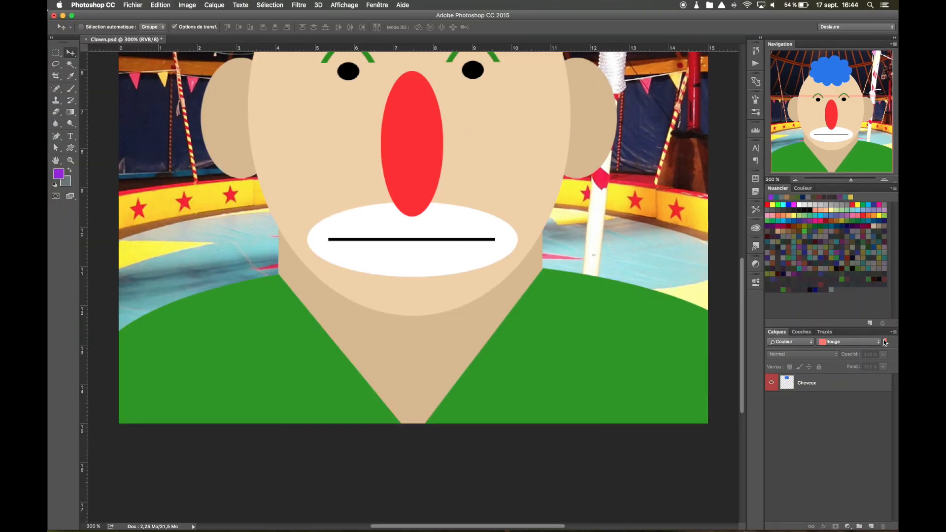
pyautogui.click(885, 341)
pyautogui.click(886, 341)
pyautogui.click(886, 342)
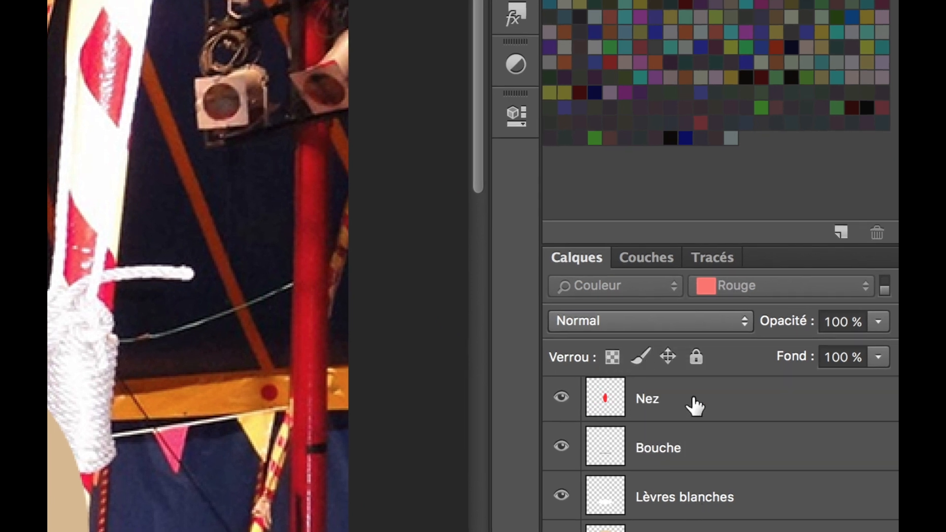
# Lock the transparent pixels of the Cheveux layer and brush purple over the middle and lower right of the hair
pyautogui.scroll(3, 693, 406)
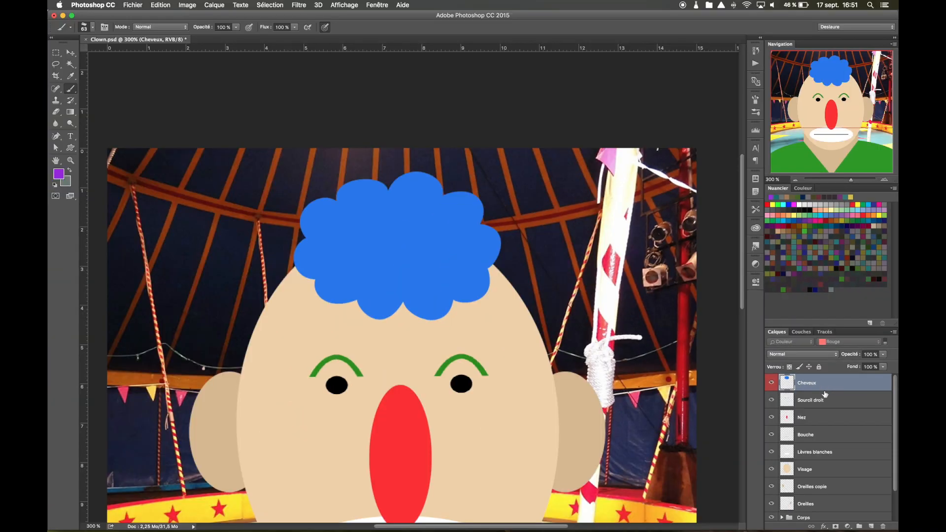
pyautogui.click(789, 367)
pyautogui.scroll(3, 394, 271)
pyautogui.hscroll(-3, 394, 271)
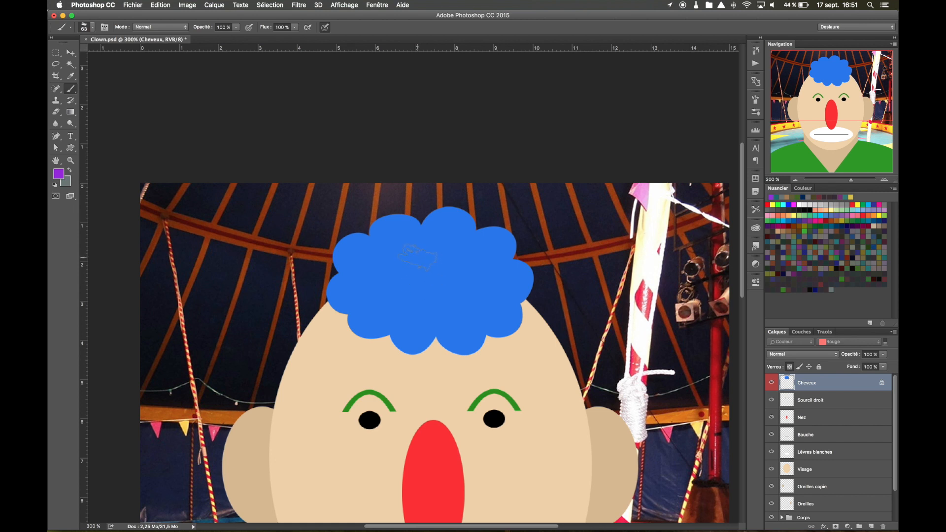
pyautogui.moveTo(418, 257)
pyautogui.mouseDown()
pyautogui.moveTo(413, 309)
pyautogui.moveTo(459, 261)
pyautogui.moveTo(441, 325)
pyautogui.moveTo(476, 311)
pyautogui.moveTo(432, 434)
pyautogui.moveTo(519, 295)
pyautogui.mouseUp()
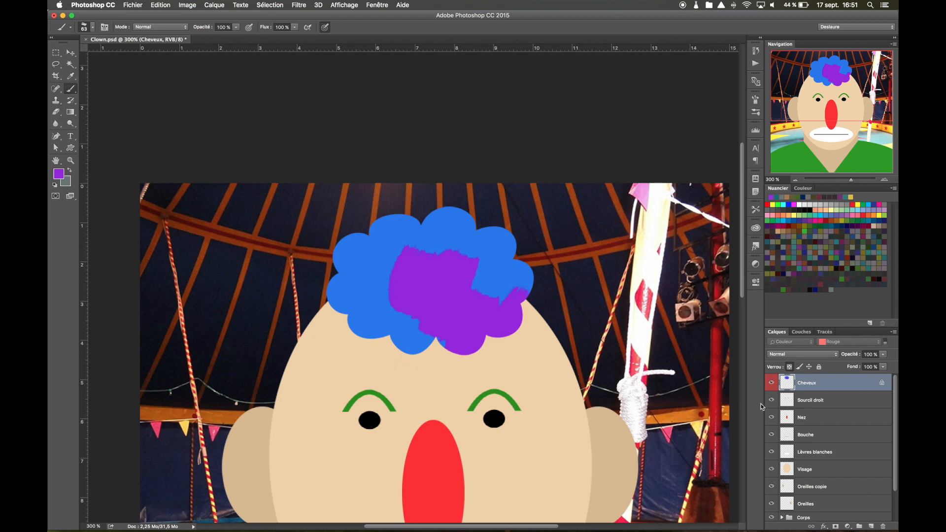
# Hide every layer except Cheveux and brush a purple stroke over the lower edge of the hair
pyautogui.moveTo(772, 400); pyautogui.dragTo(770, 531)
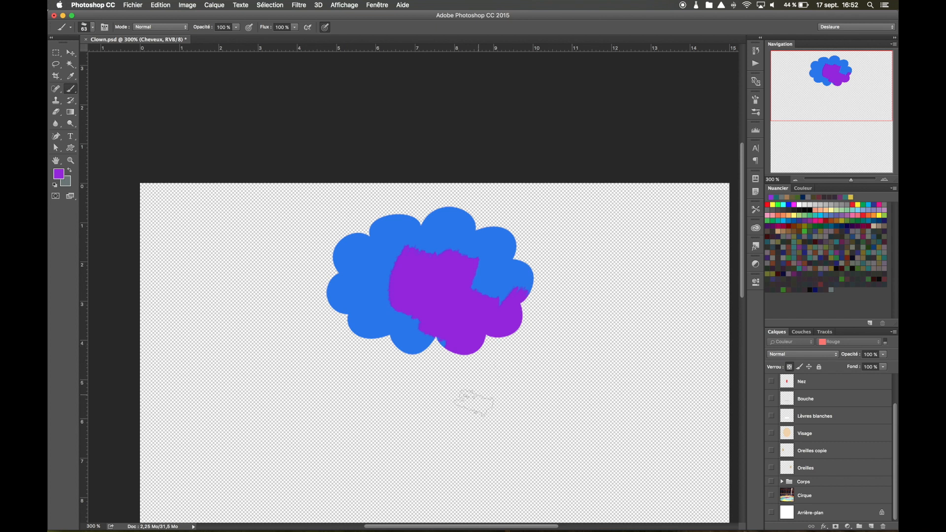
pyautogui.moveTo(411, 351); pyautogui.dragTo(431, 345)
# Replace the Cheveux layer's transparency lock with the image pixels lock and try to paint on the hair
pyautogui.scroll(2, 821, 452)
pyautogui.click(800, 367)
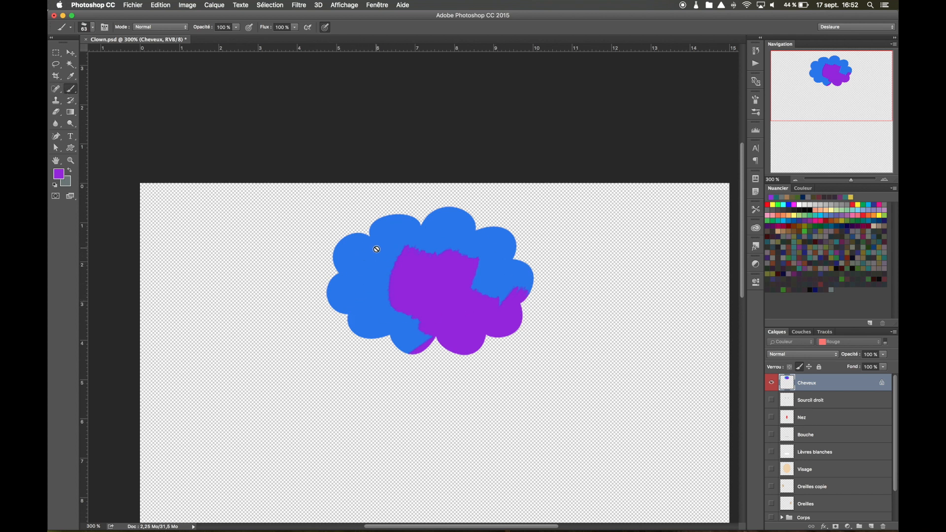
pyautogui.click(508, 273)
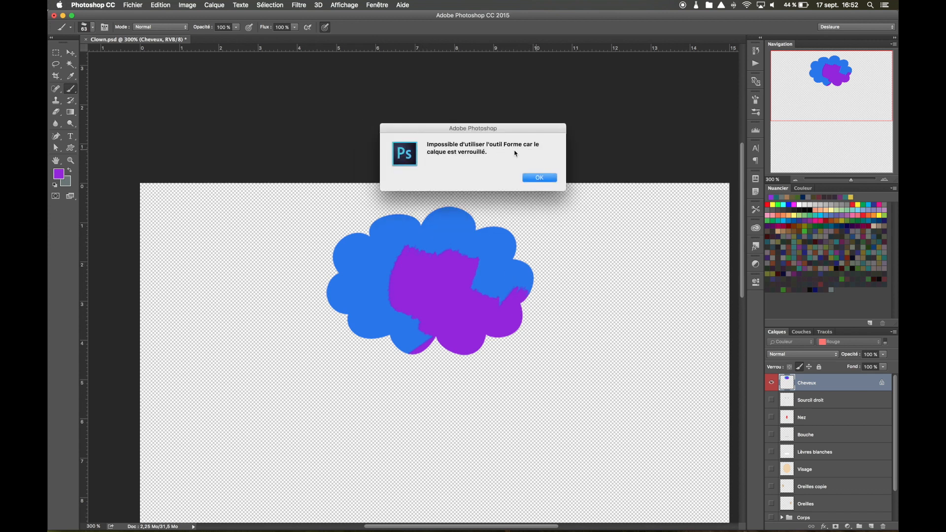
pyautogui.click(540, 178)
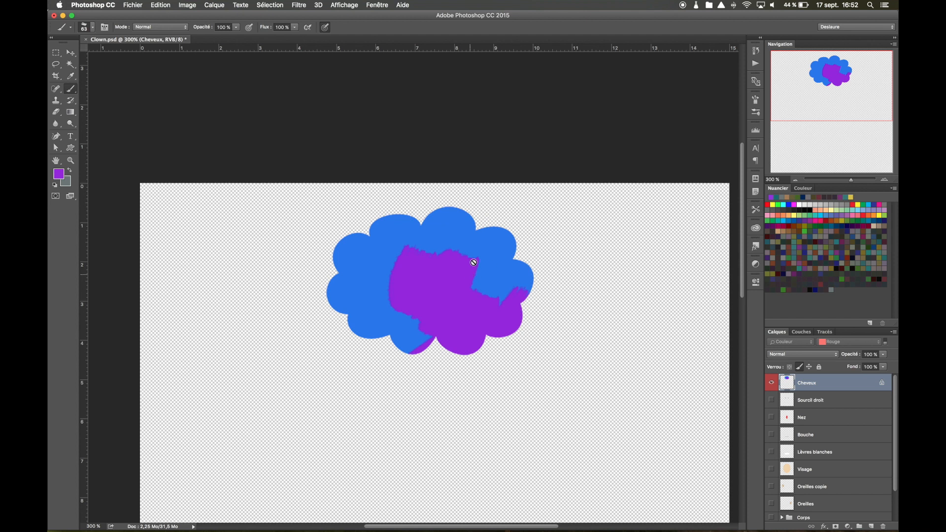
# Move the hair slightly down and to the right with the Move tool
pyautogui.click(71, 53)
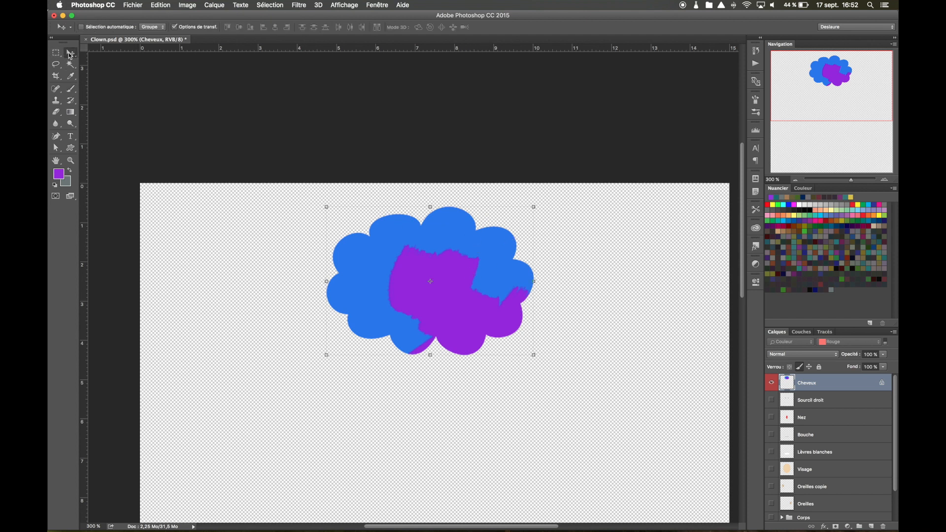
pyautogui.moveTo(475, 247); pyautogui.dragTo(491, 267)
# Replace the Cheveux layer's image pixels lock with the position lock and try to move the hair
pyautogui.click(798, 367)
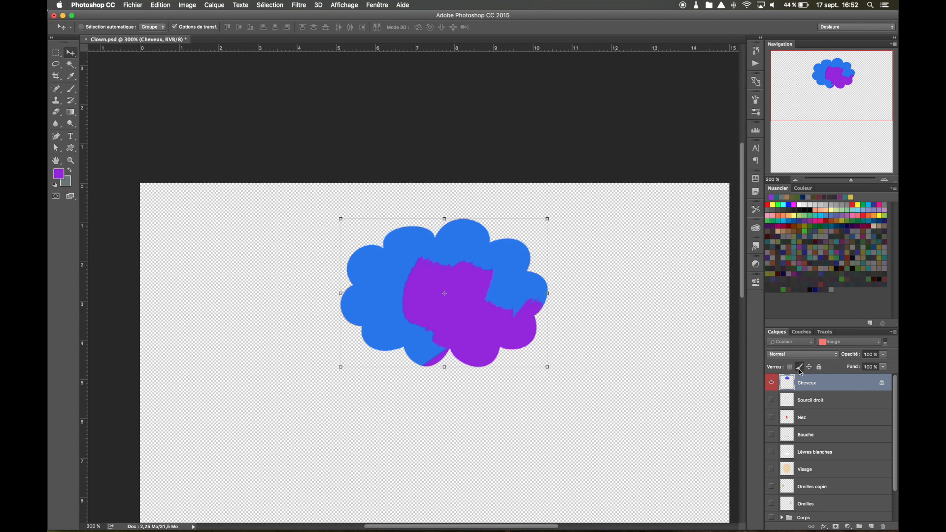
pyautogui.click(809, 367)
pyautogui.moveTo(472, 252); pyautogui.dragTo(528, 279)
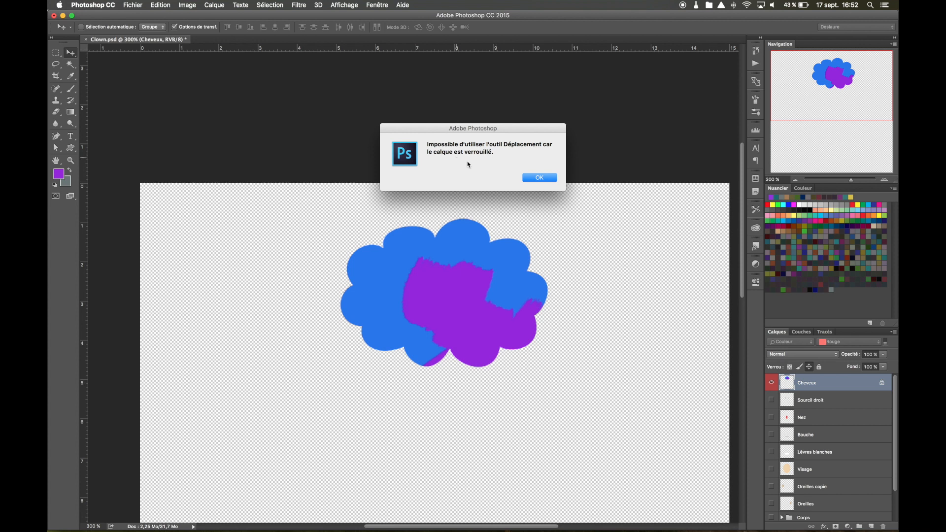
pyautogui.click(540, 178)
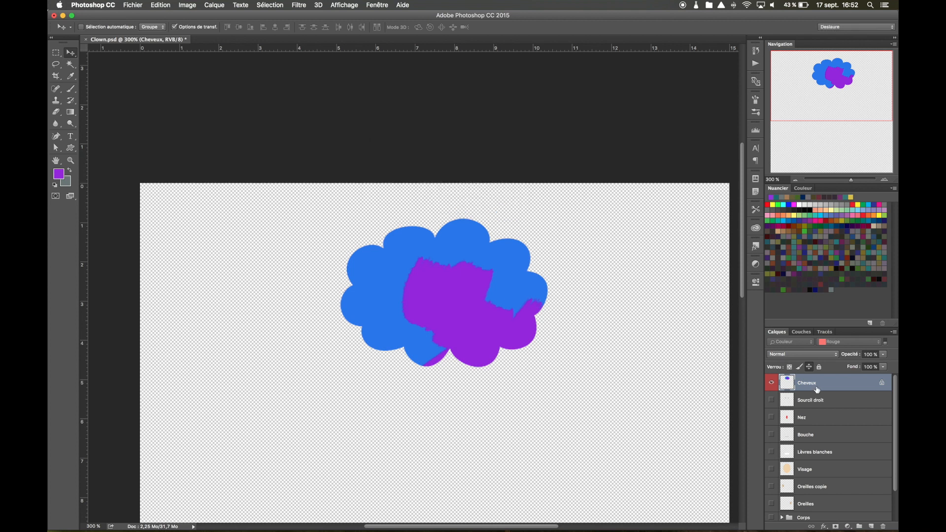
# Lock all properties of the Cheveux layer and try to move the hair, ending with the Move tool active
pyautogui.click(800, 367)
pyautogui.click(799, 367)
pyautogui.click(819, 367)
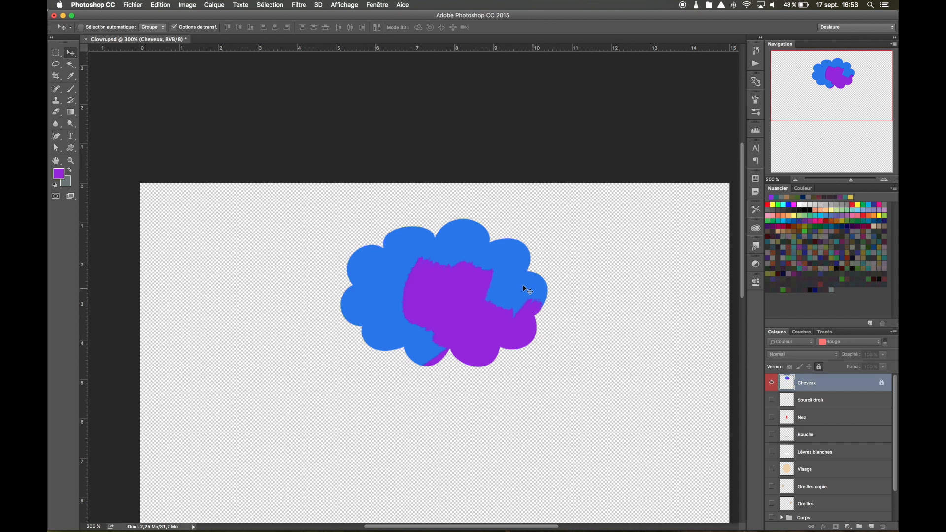
pyautogui.moveTo(440, 275); pyautogui.dragTo(366, 283)
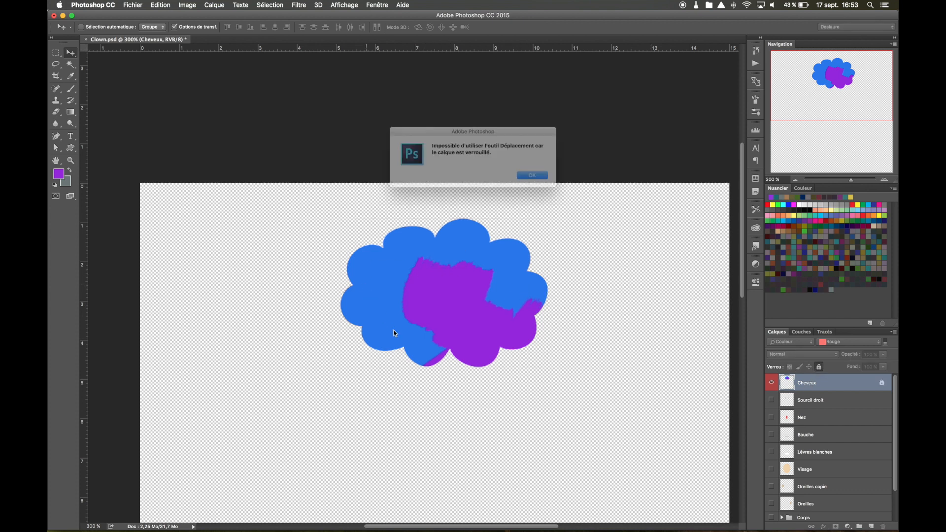
pyautogui.click(540, 178)
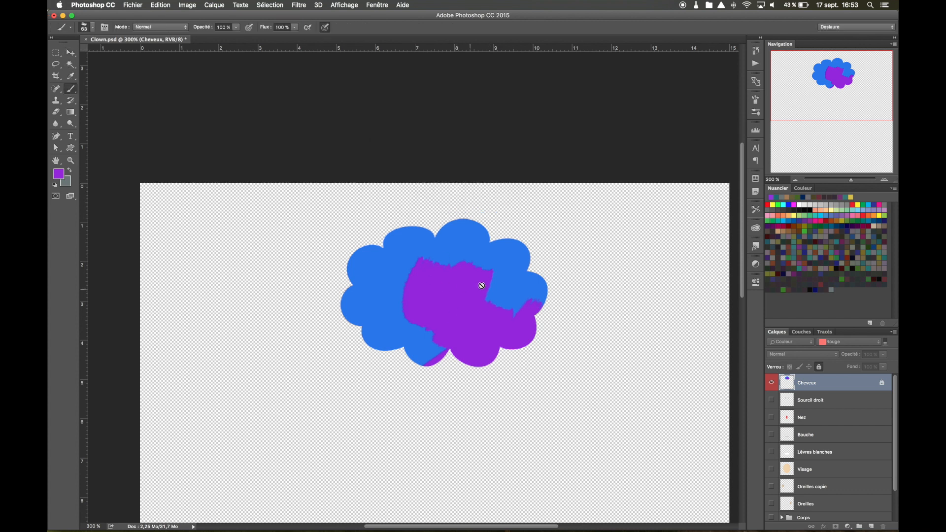
pyautogui.click(71, 52)
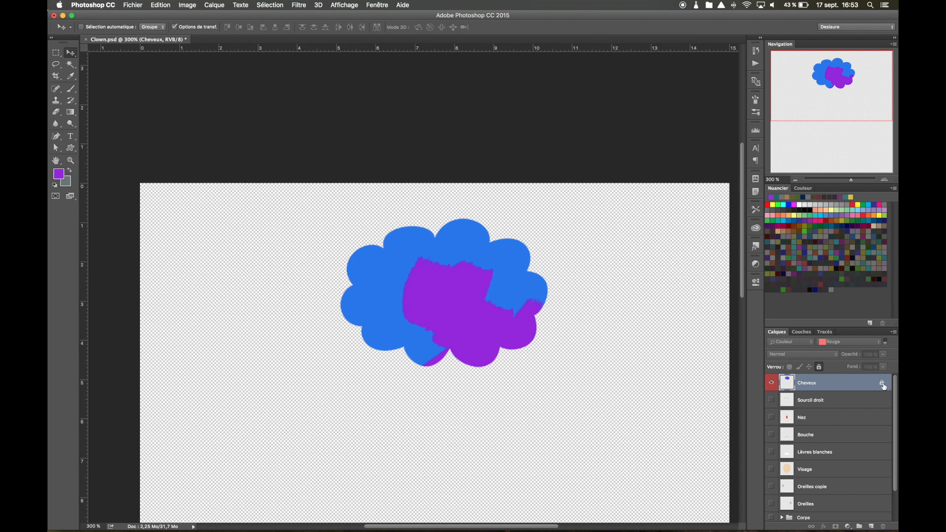